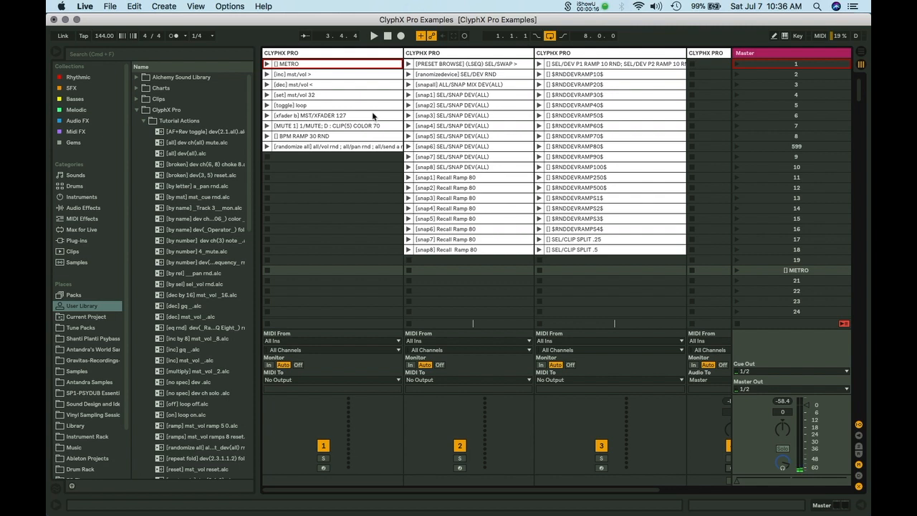
Check the control surface list in the MIDI preferences for the ClyphX Pro assignment, and close the preferences.
key(super+comma)
click(419, 166)
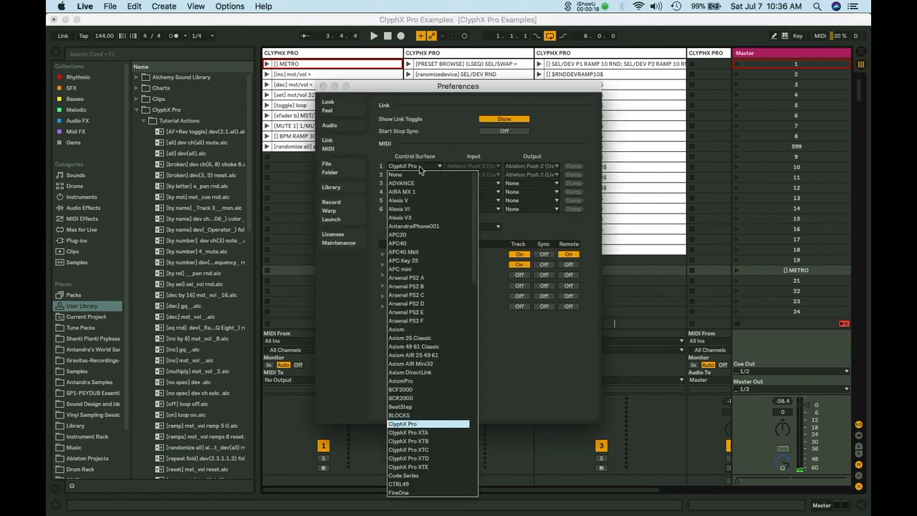
click(509, 386)
click(323, 86)
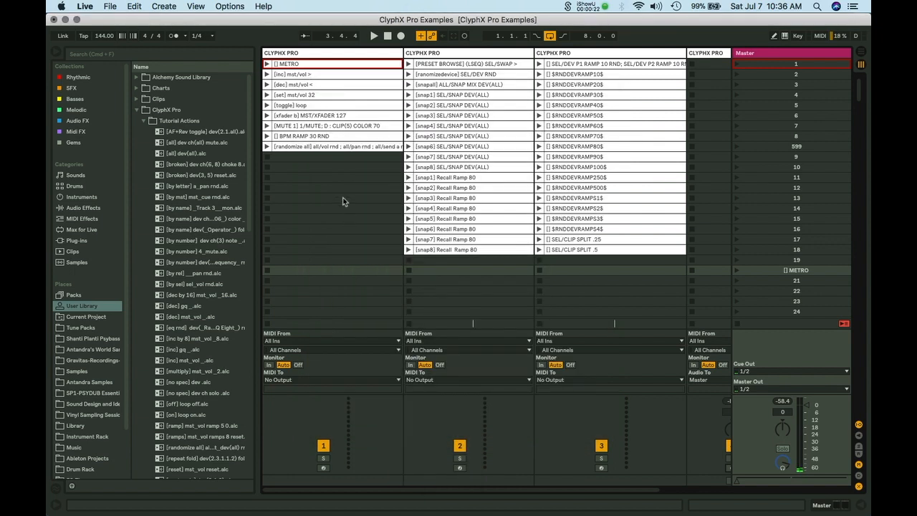
click(283, 158)
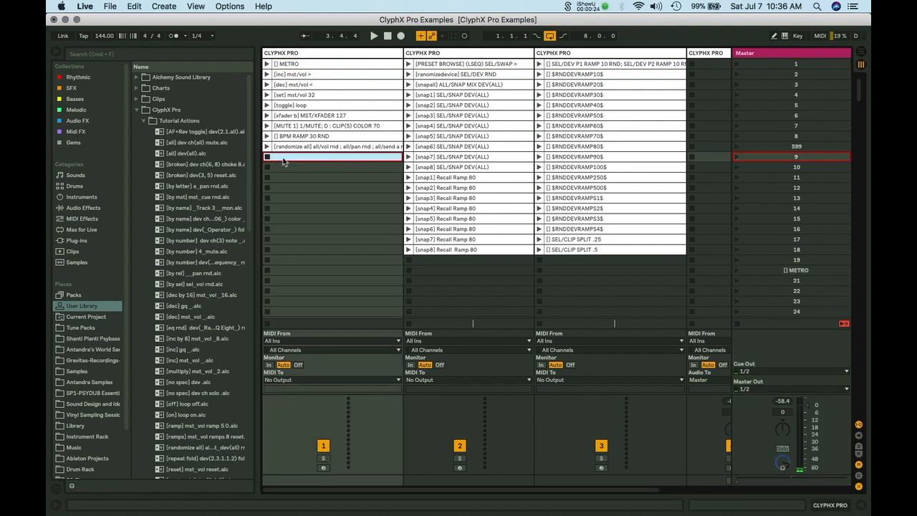
click(285, 170)
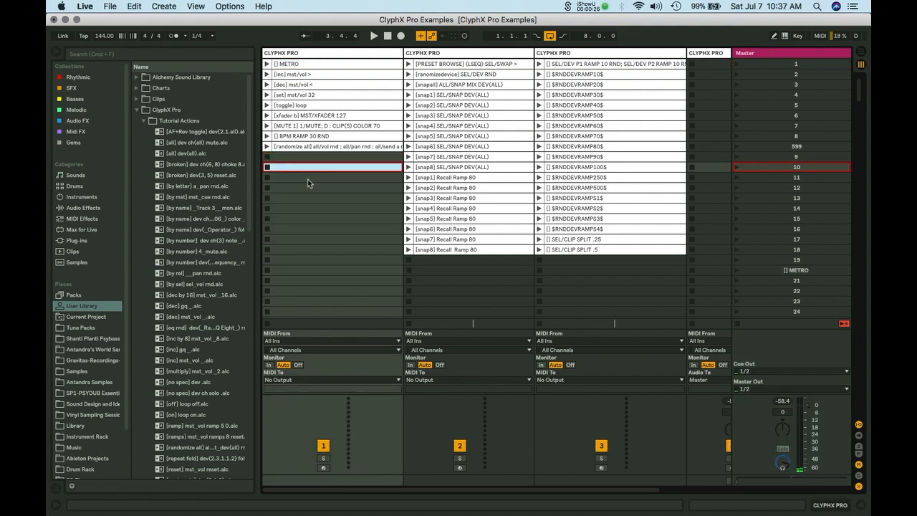
click(308, 180)
click(300, 189)
click(296, 198)
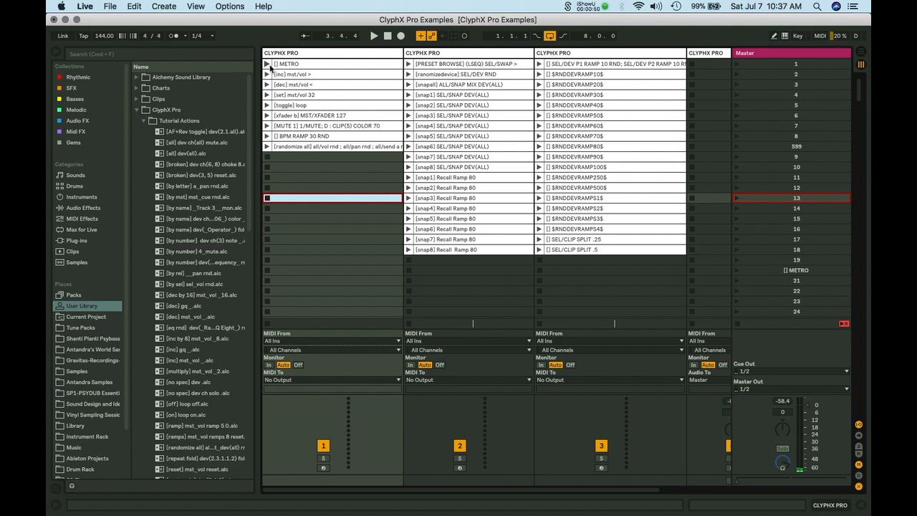
Launch the first five X-Clips on the first CLYPHX PRO track in order, from [] METRO to [toggle] loop.
click(270, 66)
click(267, 74)
click(267, 85)
click(267, 95)
click(267, 106)
Switch to Chrome and examine the Device, Navigation, Browser and Scene Actions tables in the ClyphX Pro user manual.
key(super+Tab)
key(super+Tab)
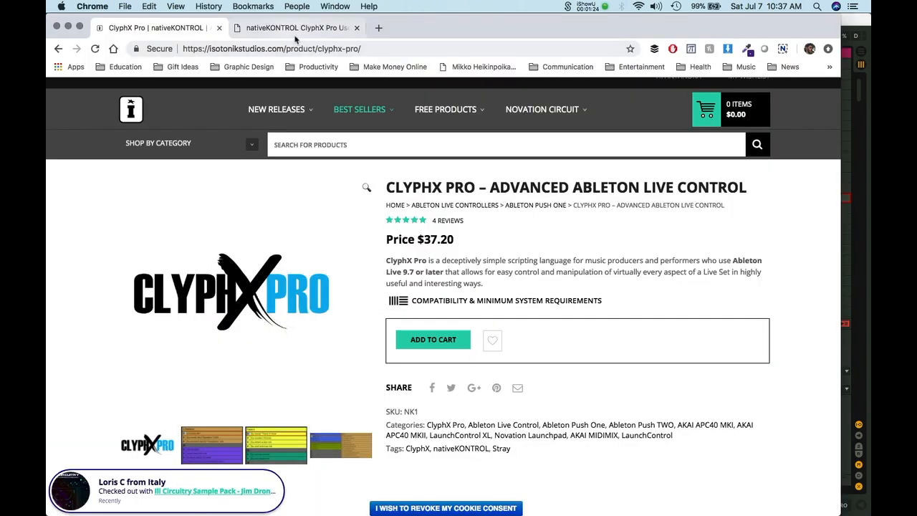
click(295, 31)
scroll(387, 238, up, 3)
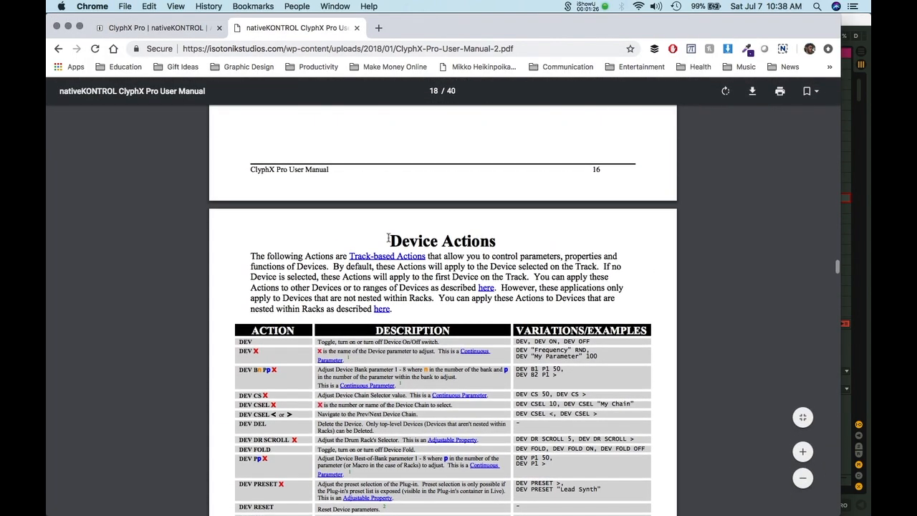
scroll(387, 238, down, 1)
scroll(389, 237, up, 5)
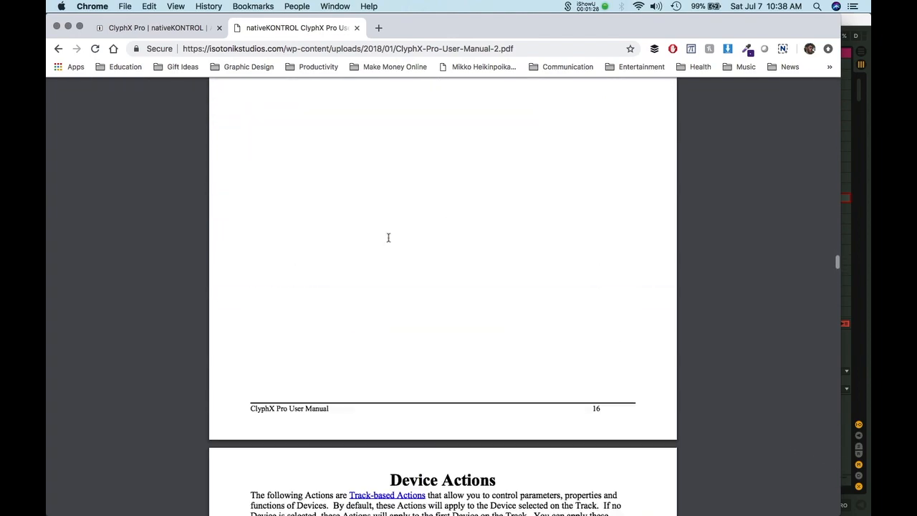
scroll(389, 238, up, 15)
scroll(388, 235, up, 15)
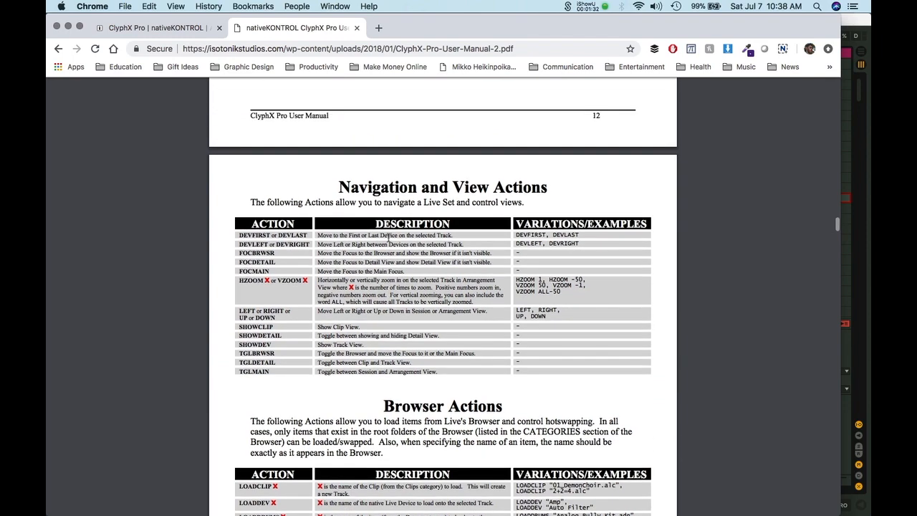
scroll(389, 238, up, 2)
scroll(389, 238, down, 10)
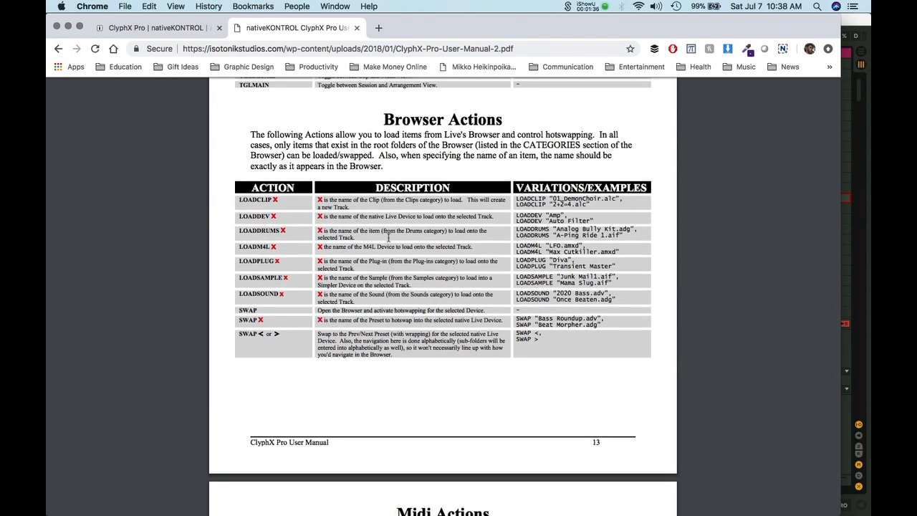
scroll(389, 238, up, 15)
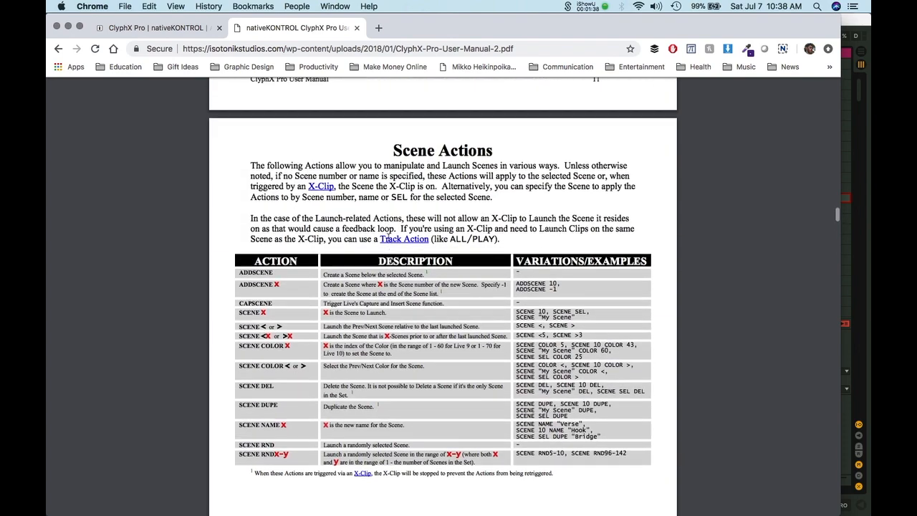
Return to Live and launch the [] METRO scene twice to toggle the metronome on and off.
key(super+Tab)
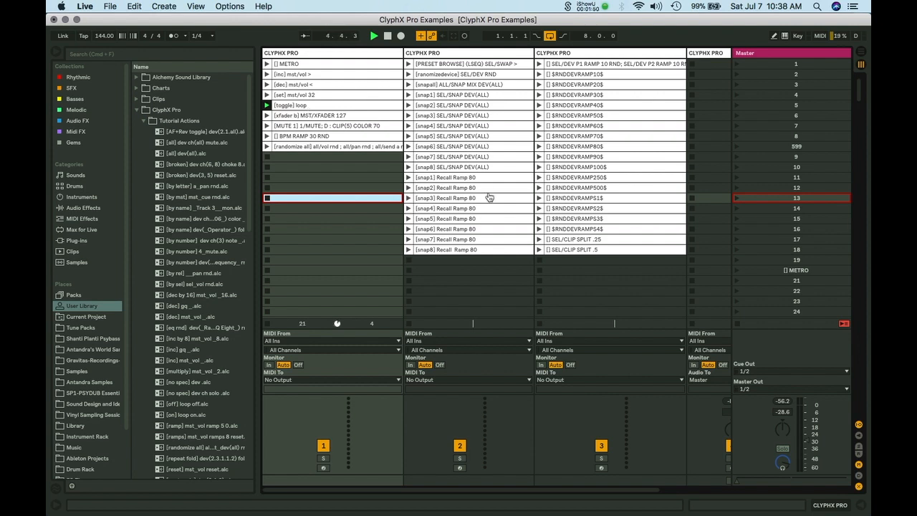
click(738, 273)
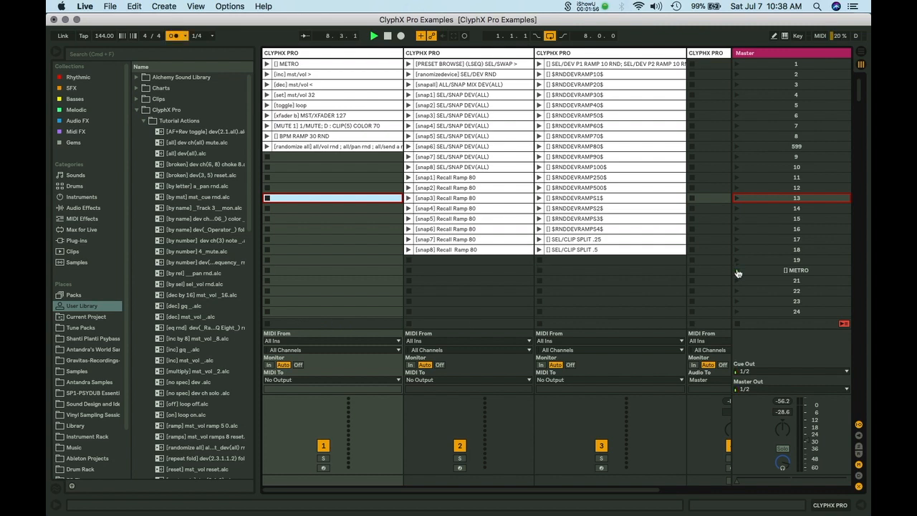
click(738, 273)
Stop playback in the Arrangement, move the [] bpm rnd locator to bar 2 and shorten the loop to two bars.
key(Tab)
click(442, 116)
key(space)
drag(457, 80, 328, 88)
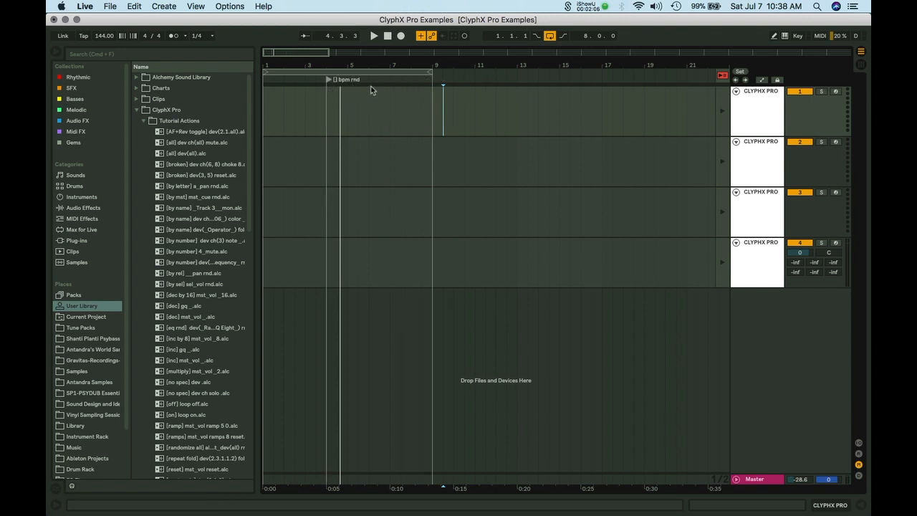
drag(329, 80, 287, 82)
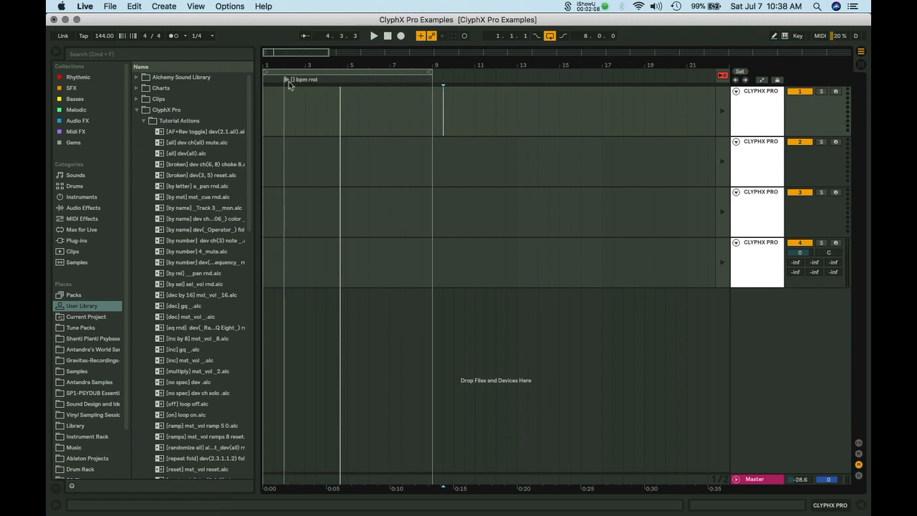
drag(429, 72, 303, 72)
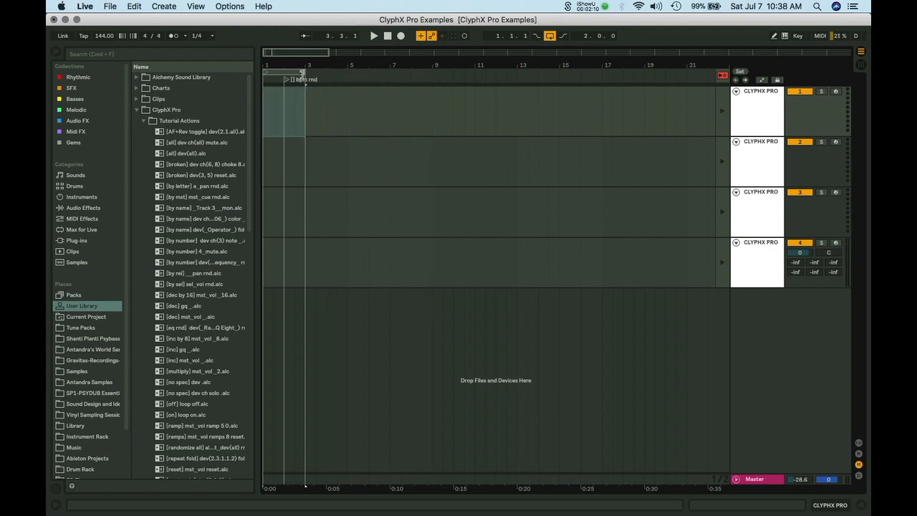
Play the loop from bar 1 with the metronome on to trigger the [] bpm rnd locator, and turn the metronome off at the end.
click(173, 36)
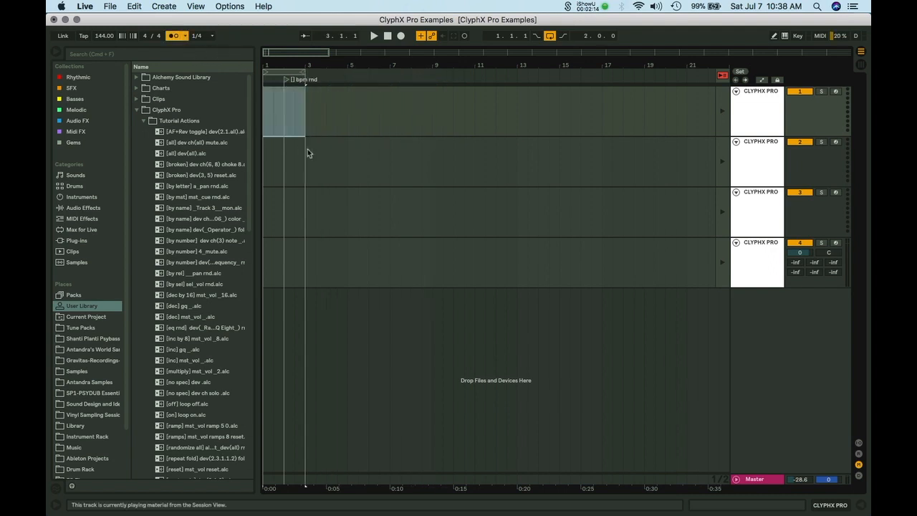
click(265, 127)
key(space)
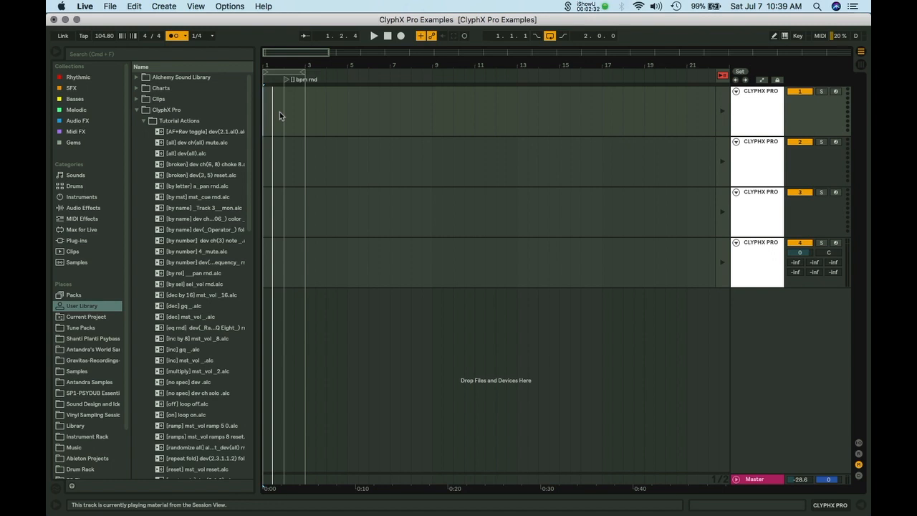
click(173, 41)
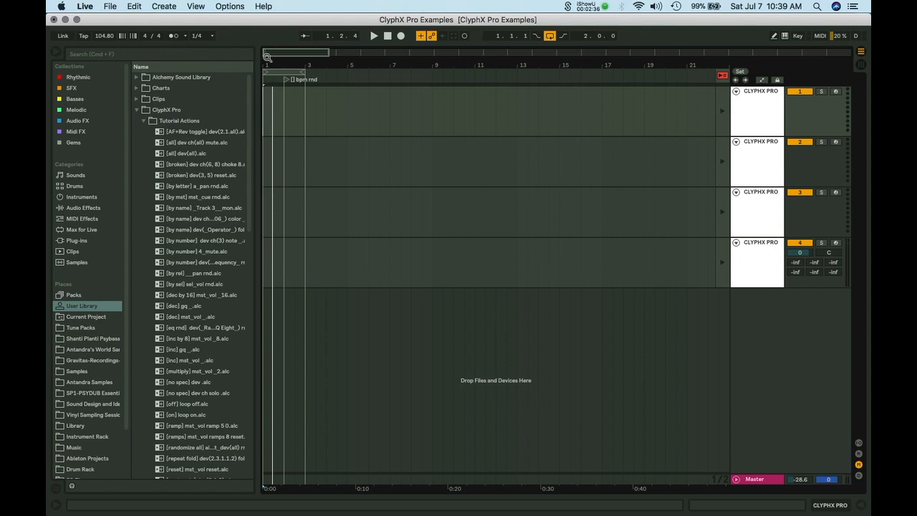
Return to the Session View, launch the [xfader b] MST/XFADER 127 clip and select the [toggle] loop clip.
key(Tab)
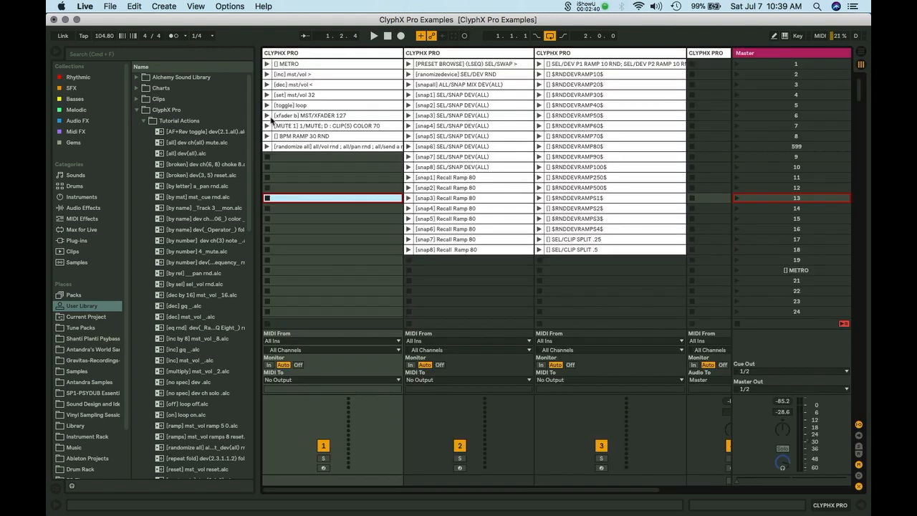
click(267, 115)
click(293, 106)
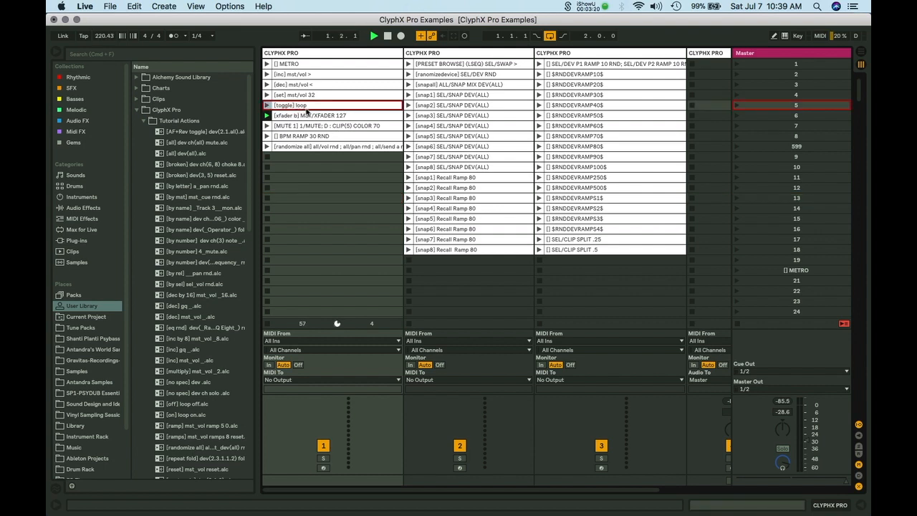
Launch the [MUTE 1] clip to mute track 1, and stop it to apply color 70 to clip 5.
click(362, 128)
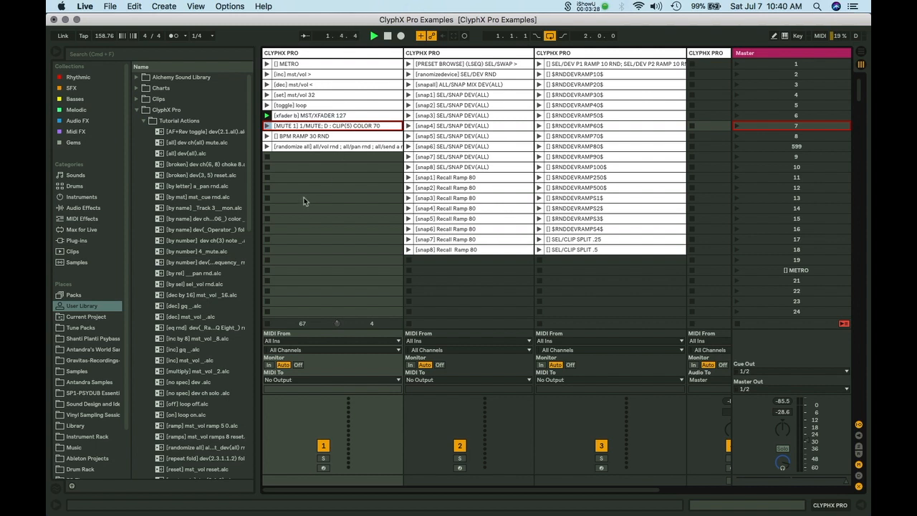
click(267, 125)
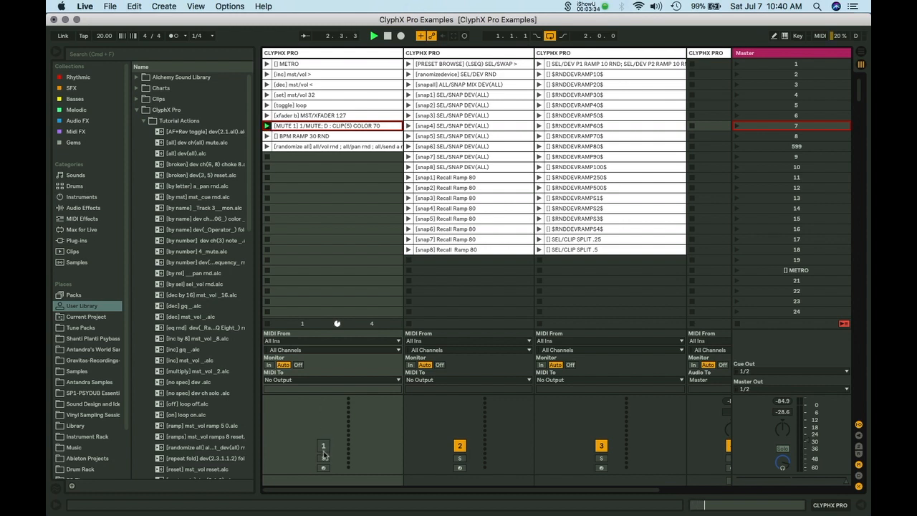
click(268, 156)
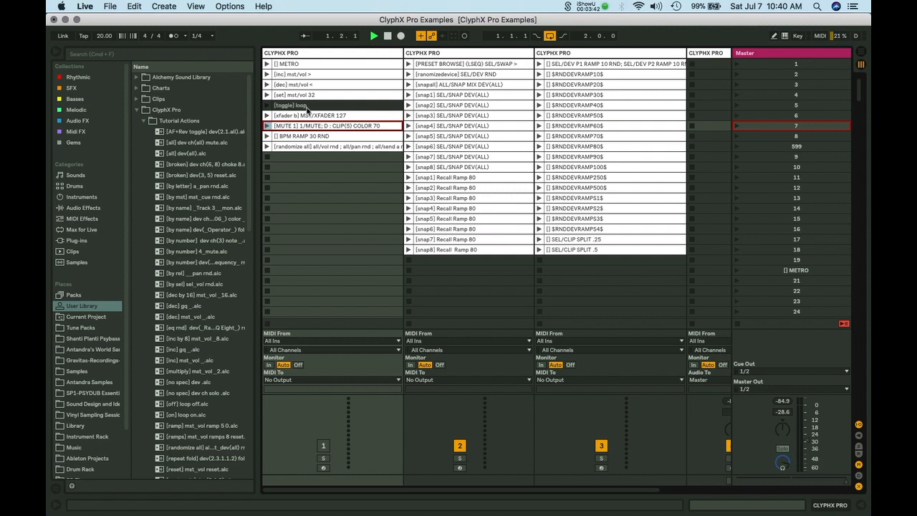
Launch the [] BPM RAMP 30 RND clip, stop the transport, and launch the same clip again.
click(266, 136)
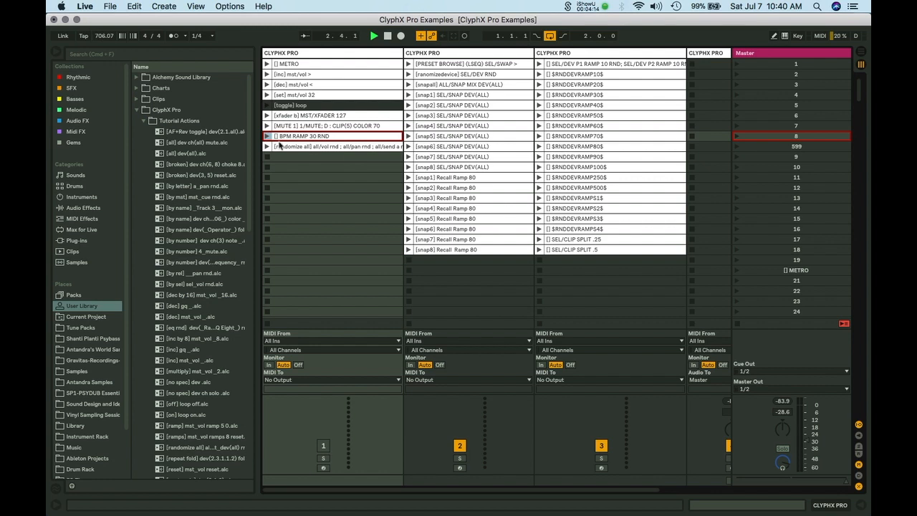
key(Tab)
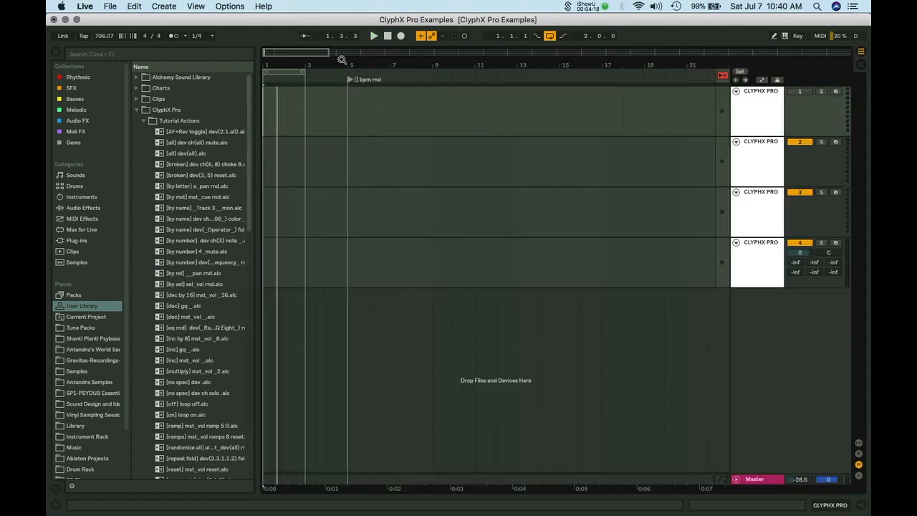
click(387, 36)
key(Tab)
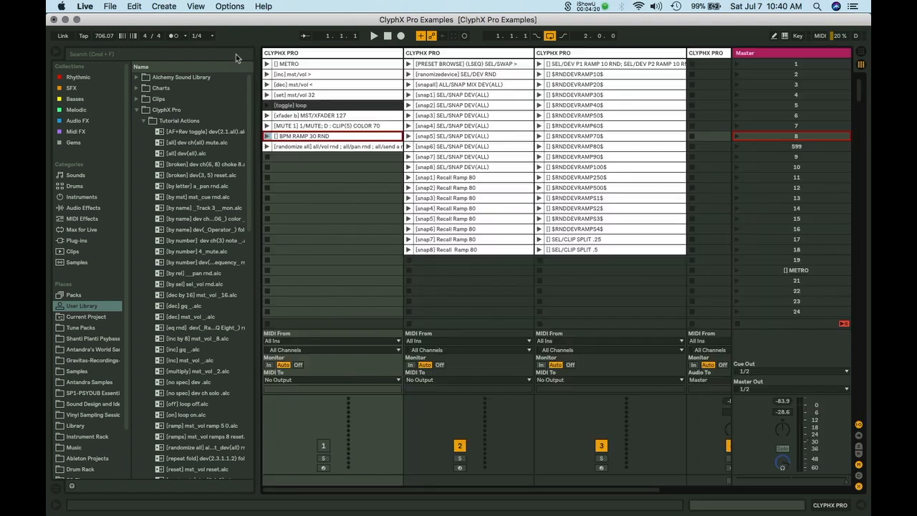
click(267, 137)
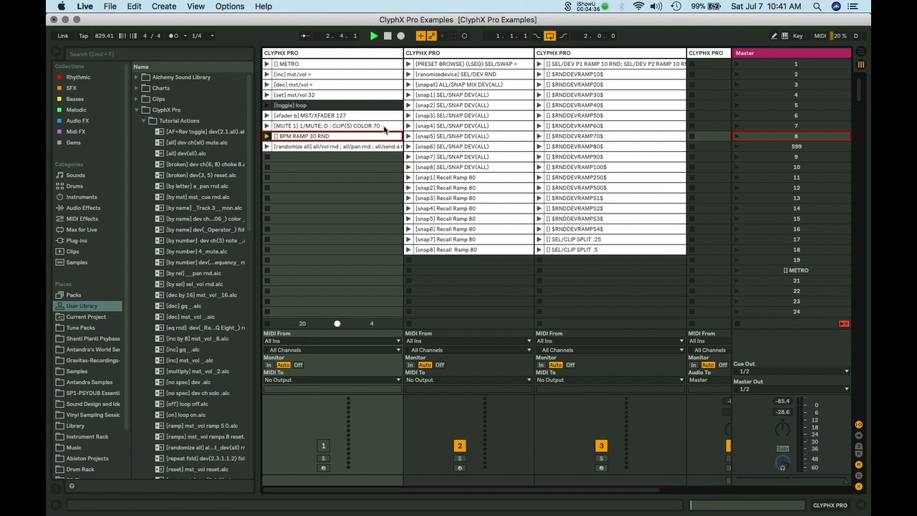
Insert two audio tracks directly after the first CLYPHX PRO track.
click(374, 52)
key(super+shift+t)
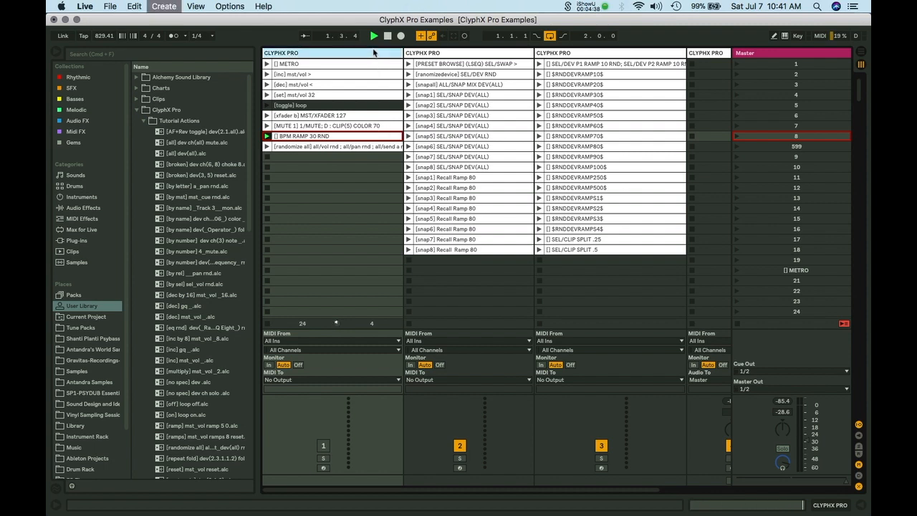
key(super+t)
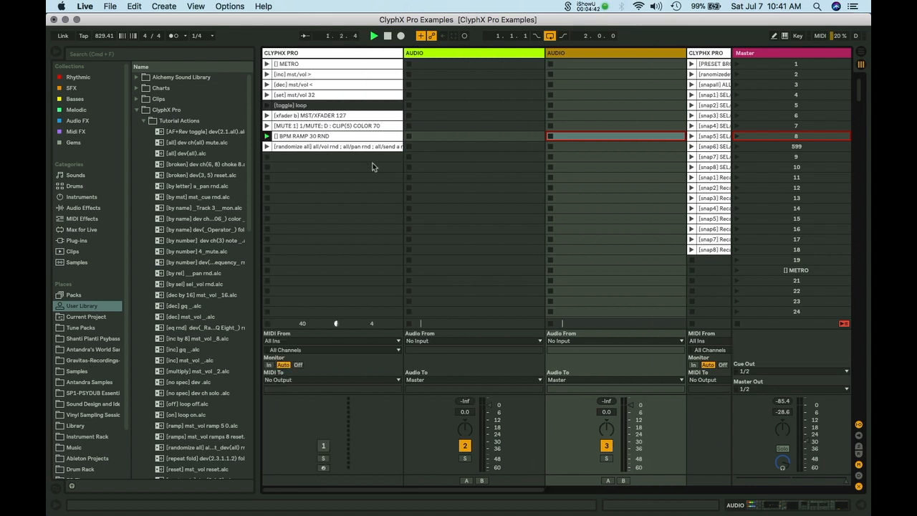
Delete "randomize all" from the brackets in the scene 599 clip's name and widen the first track's column.
click(288, 148)
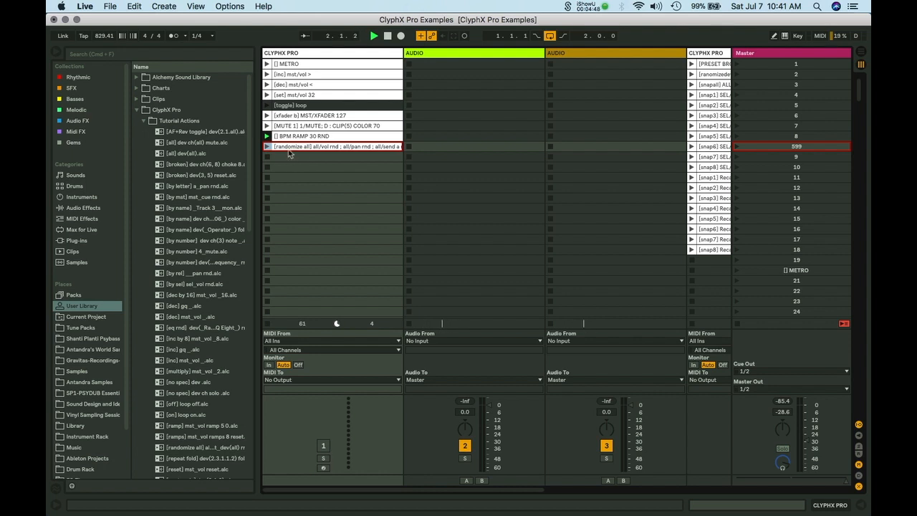
key(super+r)
drag(310, 146, 276, 151)
key(BackSpace)
key(Return)
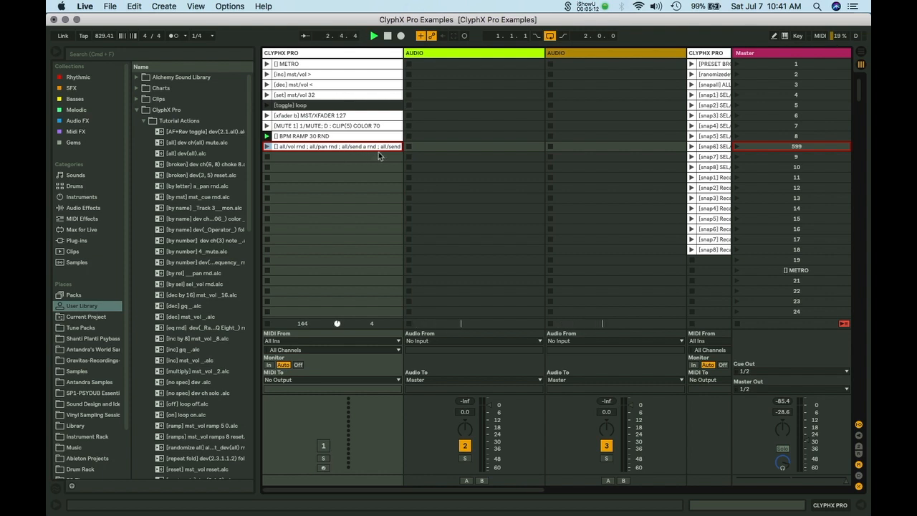
drag(399, 50, 411, 52)
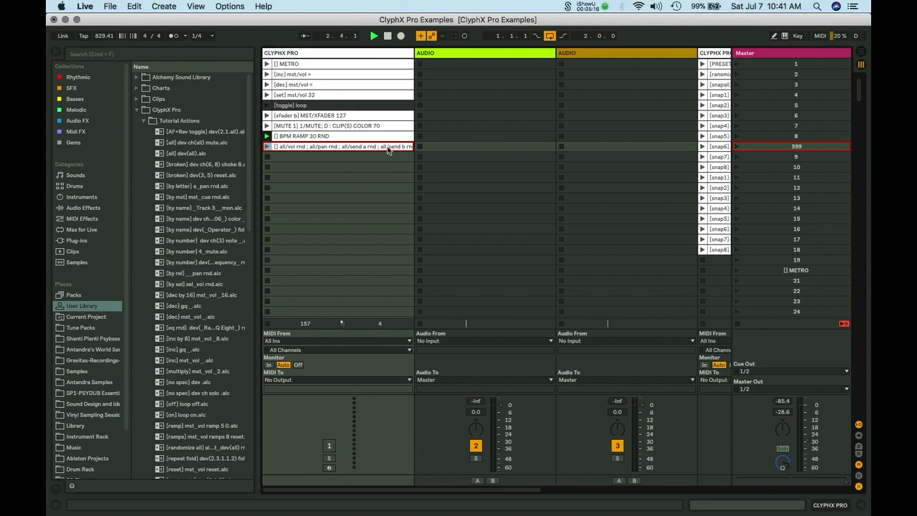
In a new TextEdit document, enter "[] all/vol rnd ; all/pan rnd ; all/send a rnd ; all/send b rnd ; 1/dev(2-3) rnd ; 2-mst/dev(all) rnd".
key(super+Tab)
key(super+Tab)
key(super+Tab)
key(super+Tab)
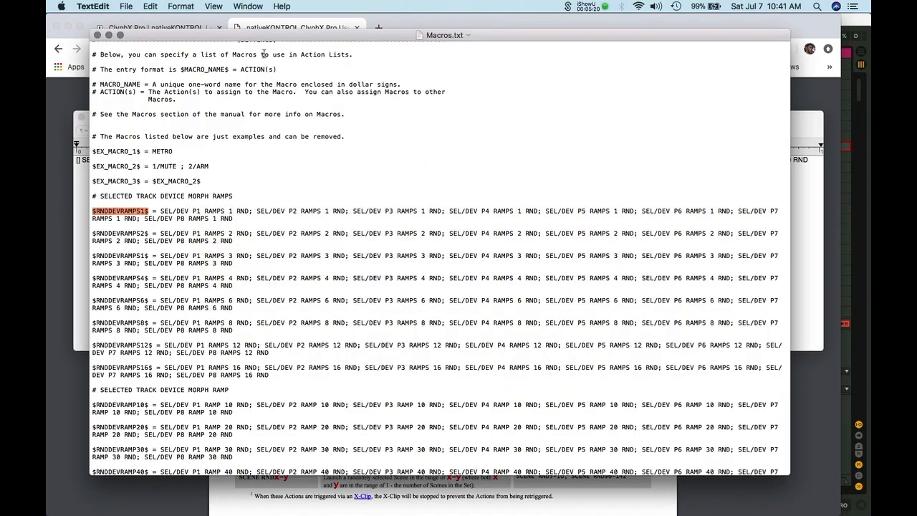
key(super+n)
text([] all/vol rnd ; all/pan rnd ; all/send a rnd ; all/send b rnd ; 1/dev(2-3) rnd ; 2-mst/dev(all) rnd)
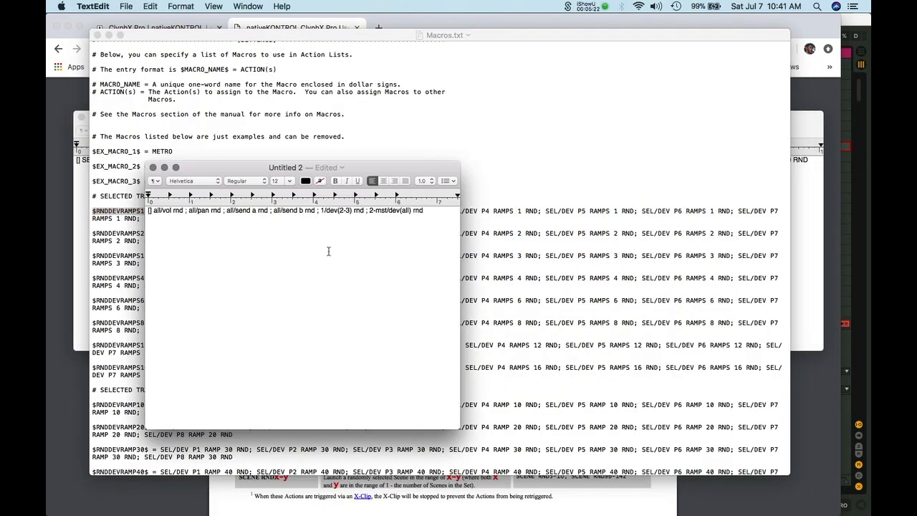
Widen the Untitled 2 text window, switch back to Ableton Live's Session View and launch the all/vol rnd clip in scene 599.
drag(459, 294, 578, 287)
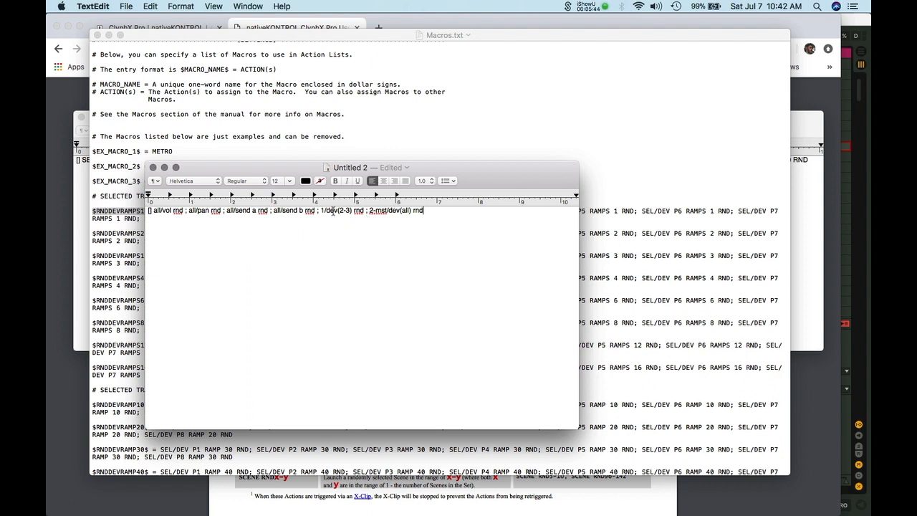
key(super+Tab)
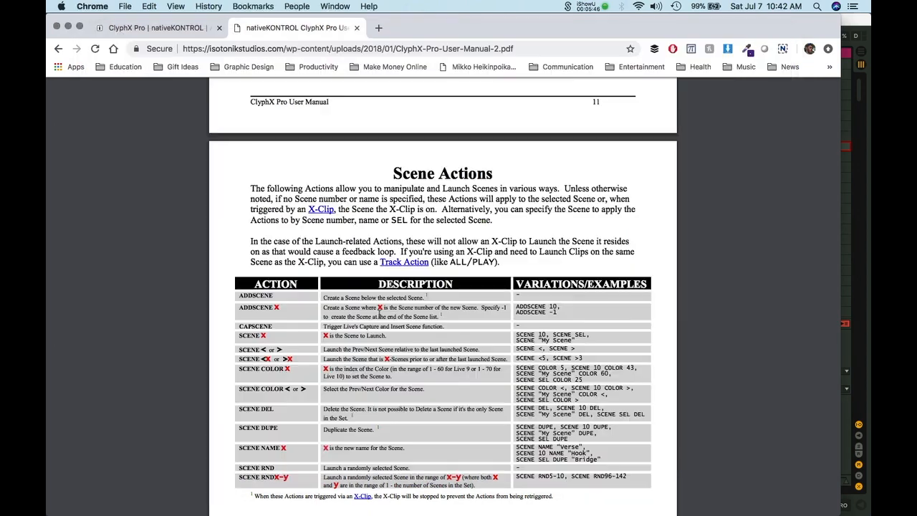
key(super+Tab)
key(Tab)
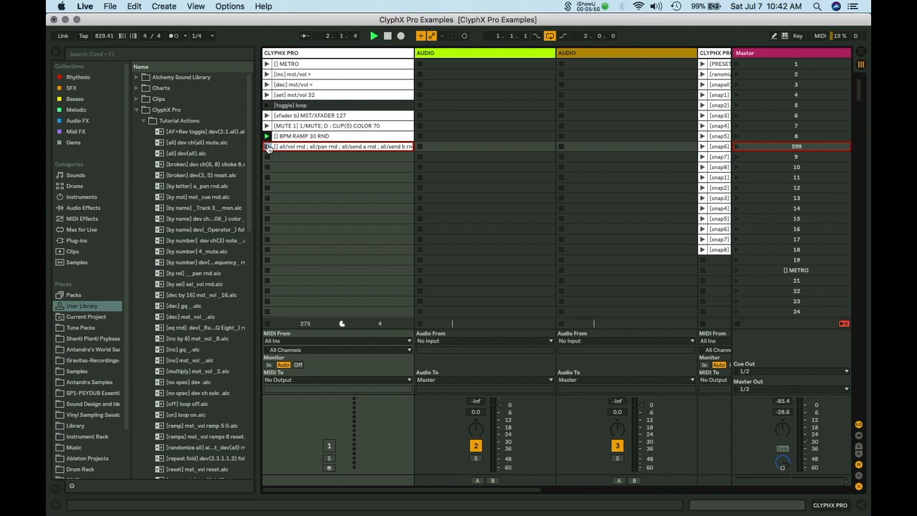
click(267, 147)
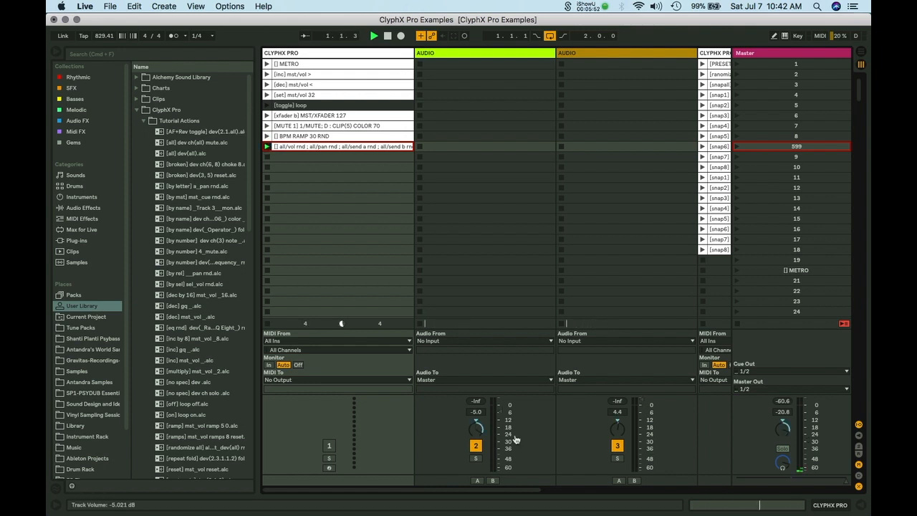
Show the mixer's sends section and launch the all/vol rnd clip repeatedly to randomize volumes, pans and sends.
click(859, 446)
click(268, 147)
click(267, 147)
click(267, 147)
click(268, 147)
click(267, 147)
click(268, 147)
click(268, 146)
click(267, 147)
click(268, 147)
click(267, 147)
click(267, 147)
click(267, 147)
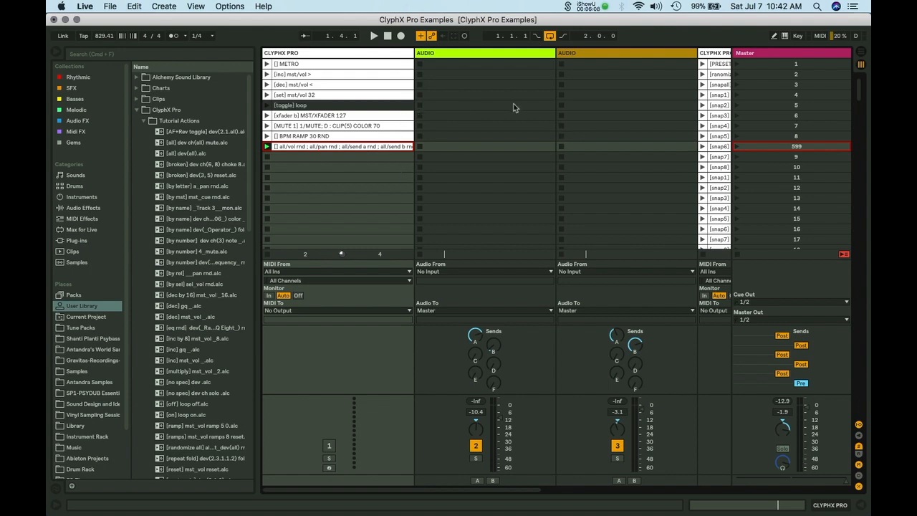
Delete the first AUDIO track and insert a new MIDI track in front of the remaining AUDIO track.
scroll(513, 108, right, 3)
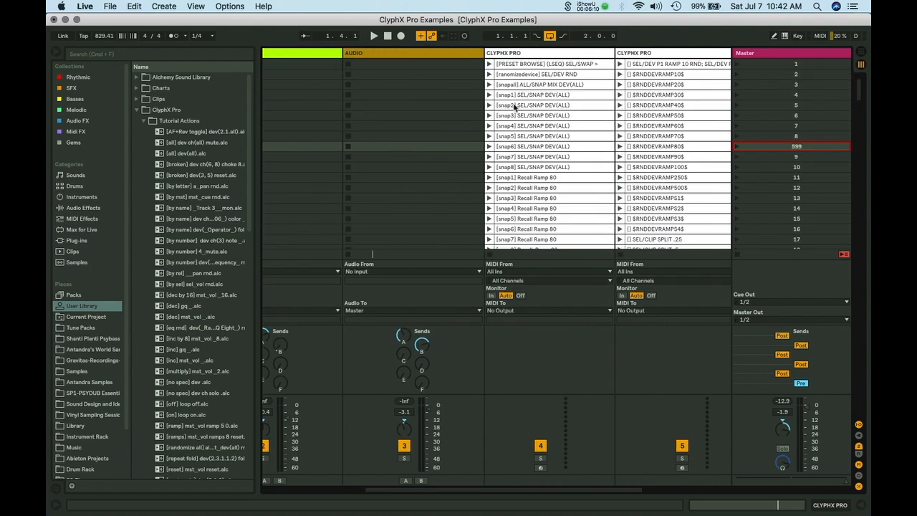
click(440, 57)
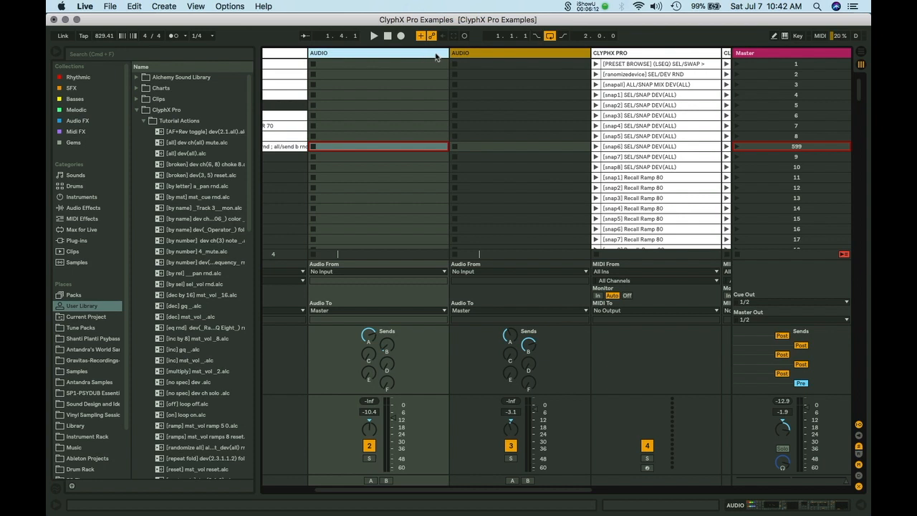
key(Delete)
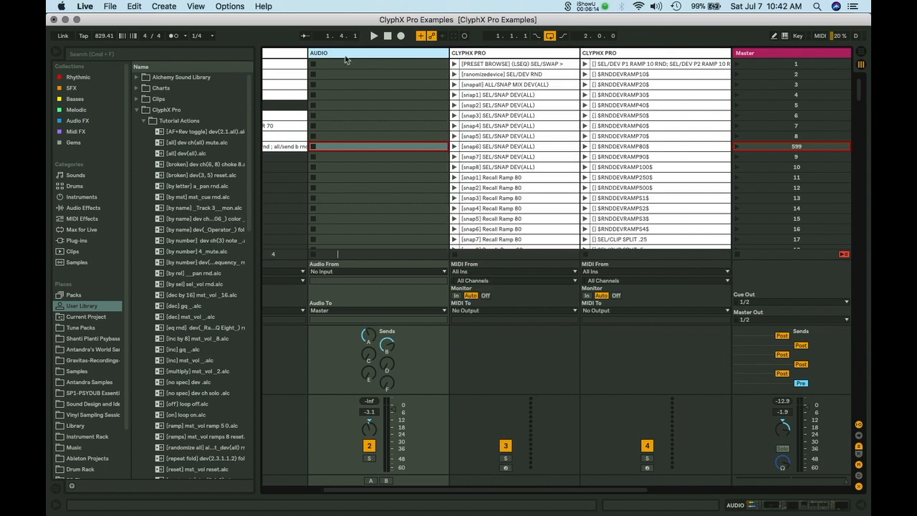
key(super+shift+t)
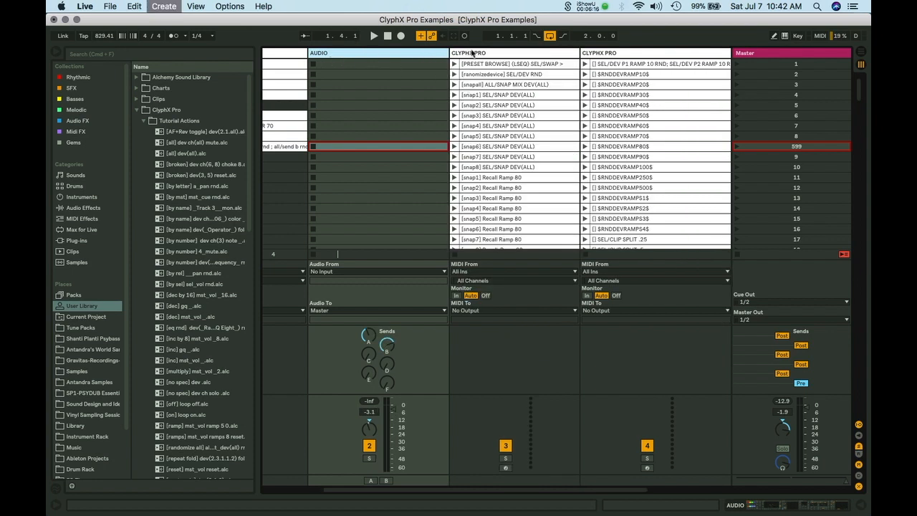
drag(475, 56, 314, 58)
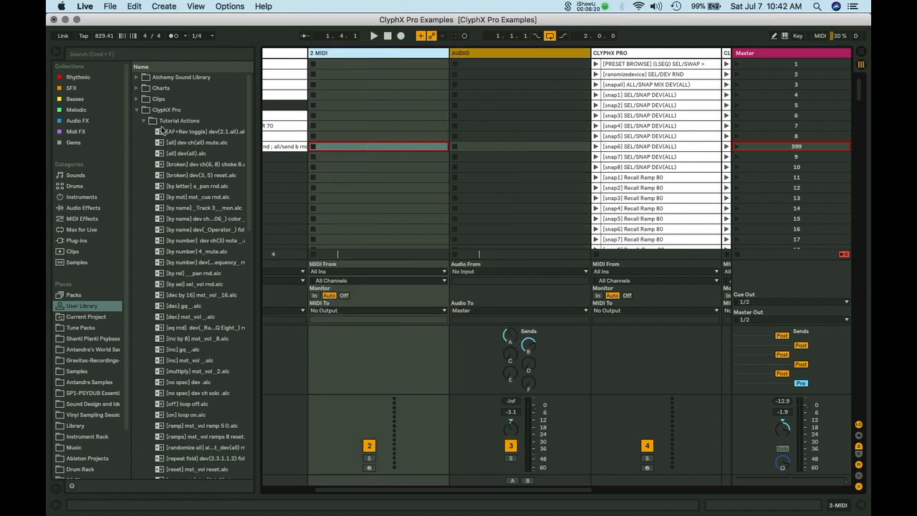
Find the default Operator among the browser's instruments and load it onto the new MIDI track.
click(77, 197)
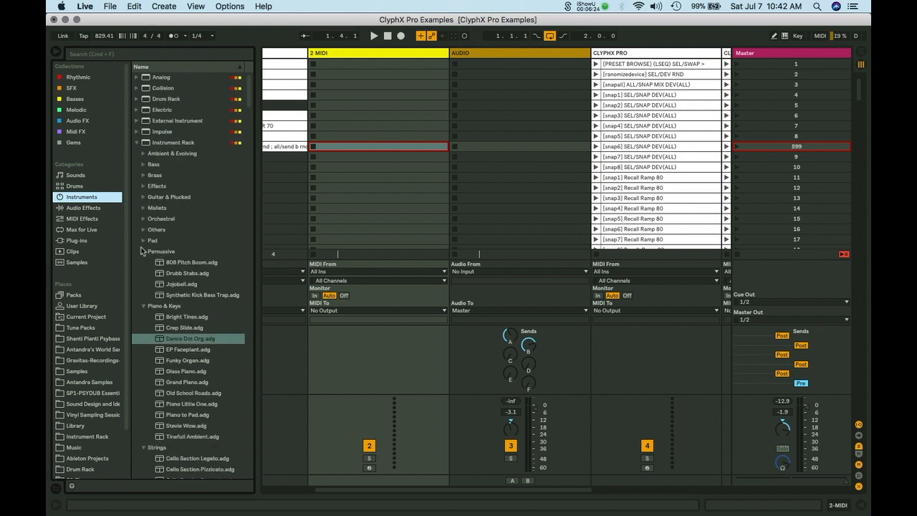
click(143, 252)
click(138, 143)
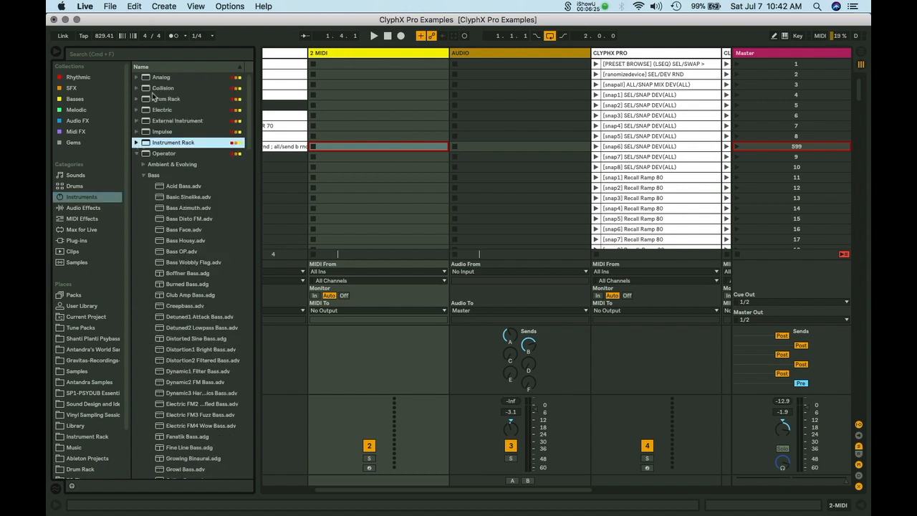
click(138, 154)
drag(156, 156, 350, 98)
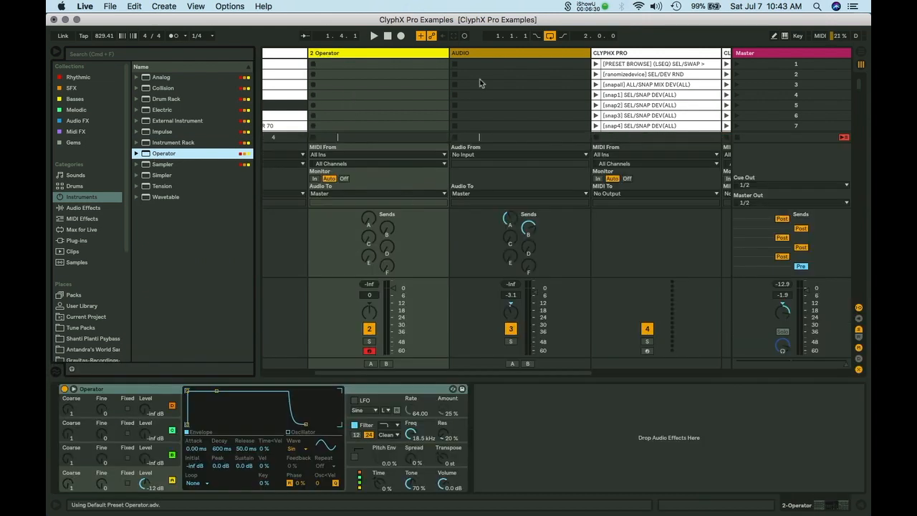
With the Operator track selected, launch the [PRESET BROWSE] (LSEQ) SEL/SWAP > clip repeatedly to swap through instrument presets.
click(618, 66)
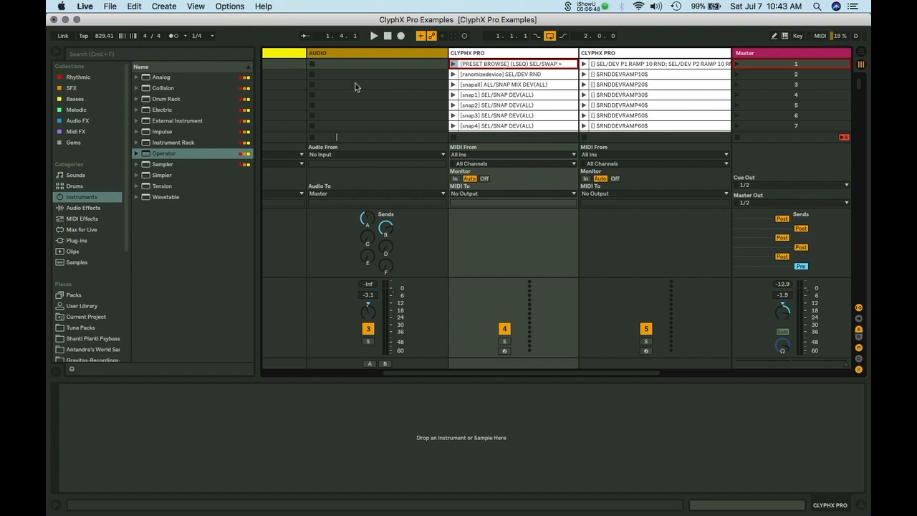
scroll(355, 87, left, 3)
click(349, 55)
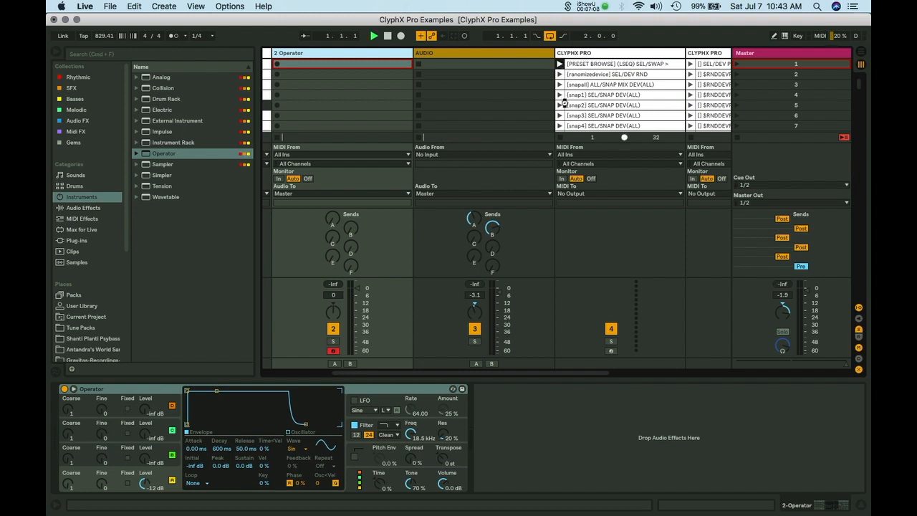
click(559, 64)
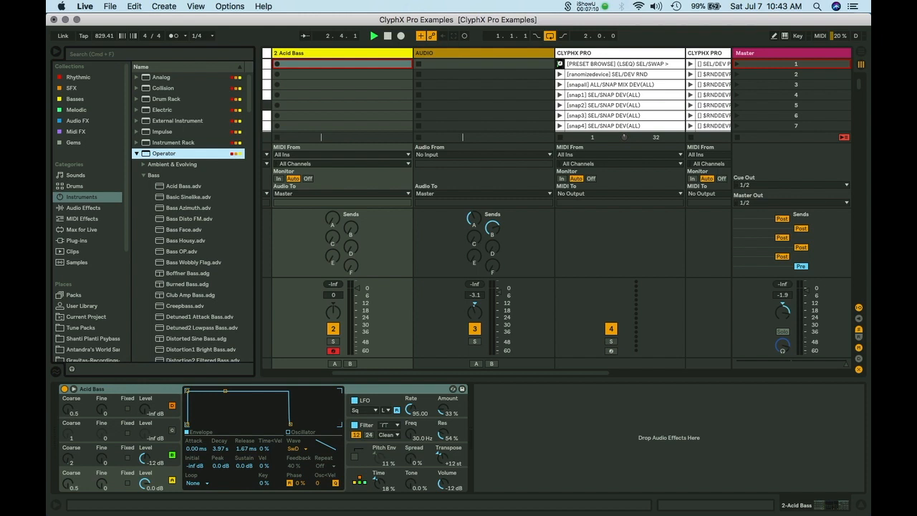
click(561, 65)
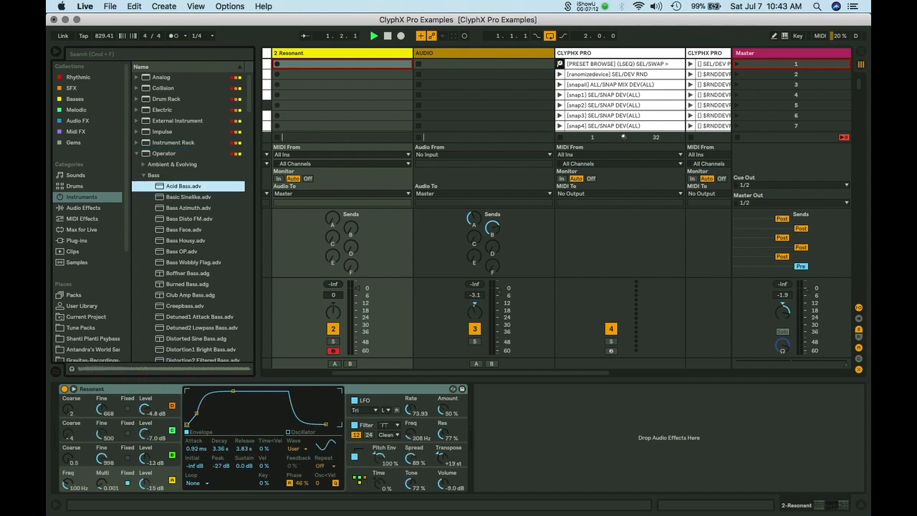
click(561, 63)
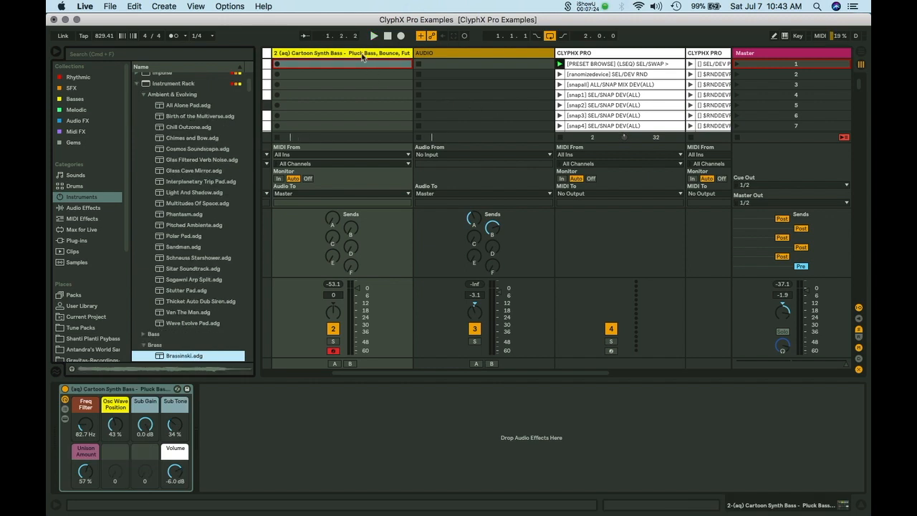
With track 2 selected, launch the [ranomizedevice] SEL/DEV RND clip repeatedly and swap to another preset with the [PRESET BROWSE] clip.
click(584, 76)
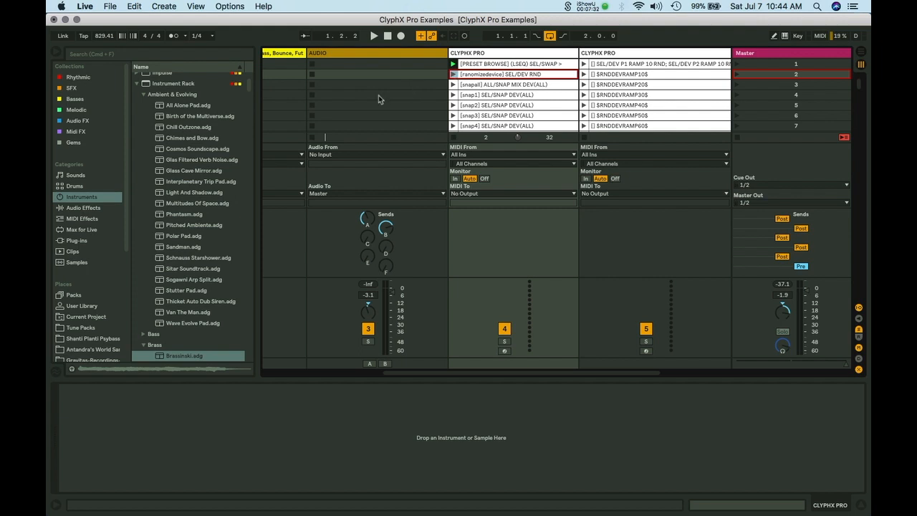
scroll(378, 96, left, 2)
click(386, 53)
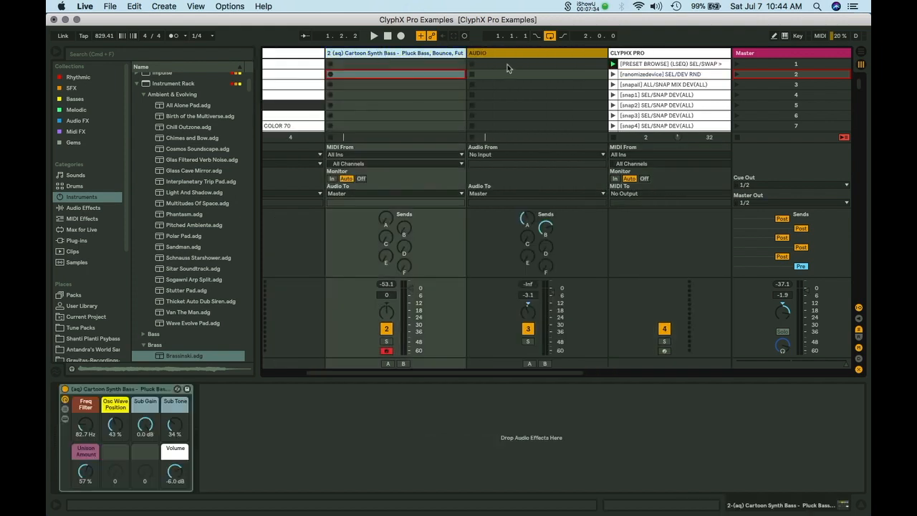
click(614, 75)
click(613, 74)
click(613, 74)
click(614, 74)
click(614, 74)
click(614, 75)
click(614, 74)
click(613, 64)
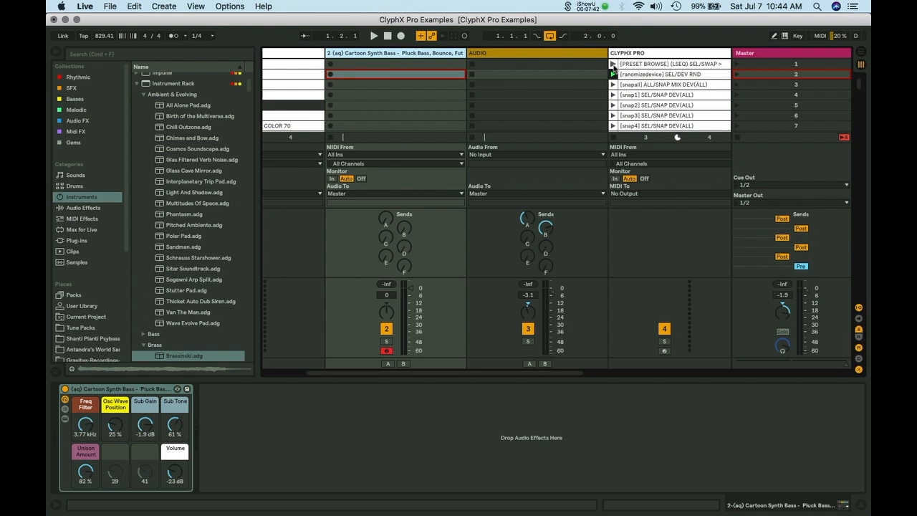
click(612, 64)
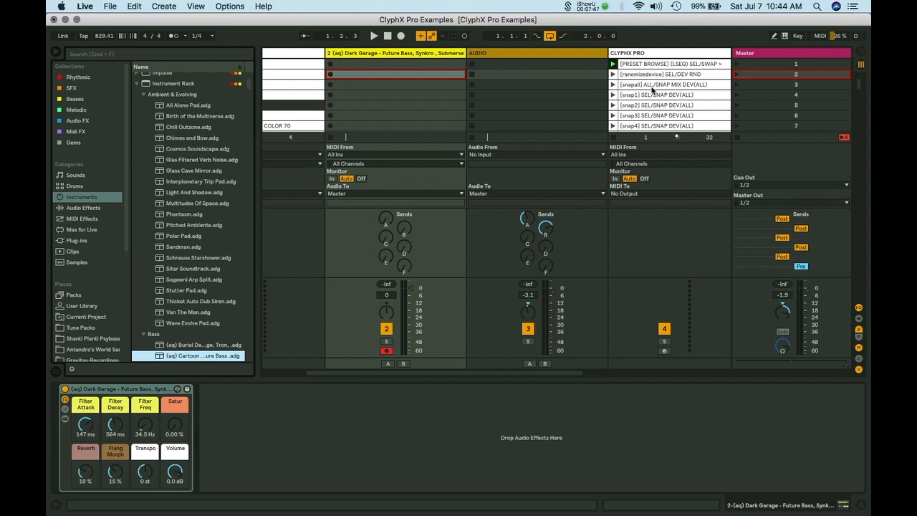
Lower track 2's volume to -18.0 dB and store a snapshot with the [snapall] ALL/SNAP MIX DEV(ALL) clip.
click(635, 86)
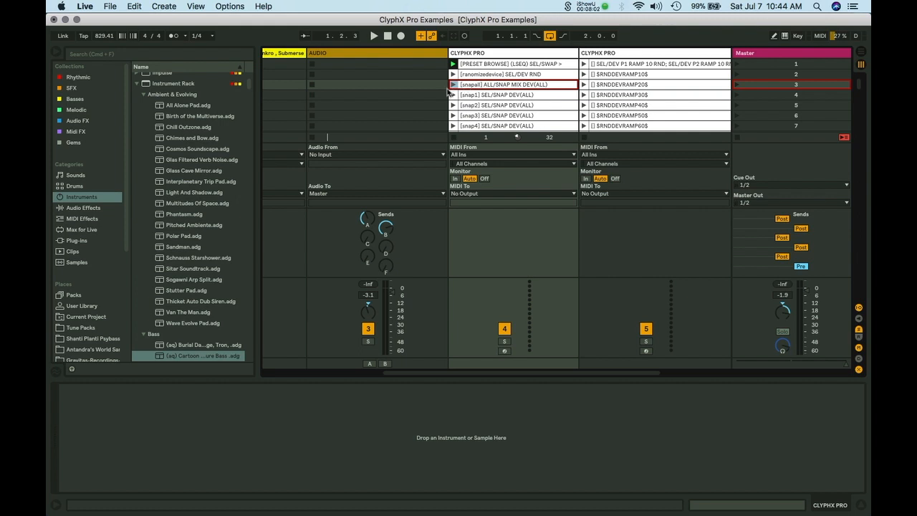
scroll(450, 93, left, 4)
click(422, 55)
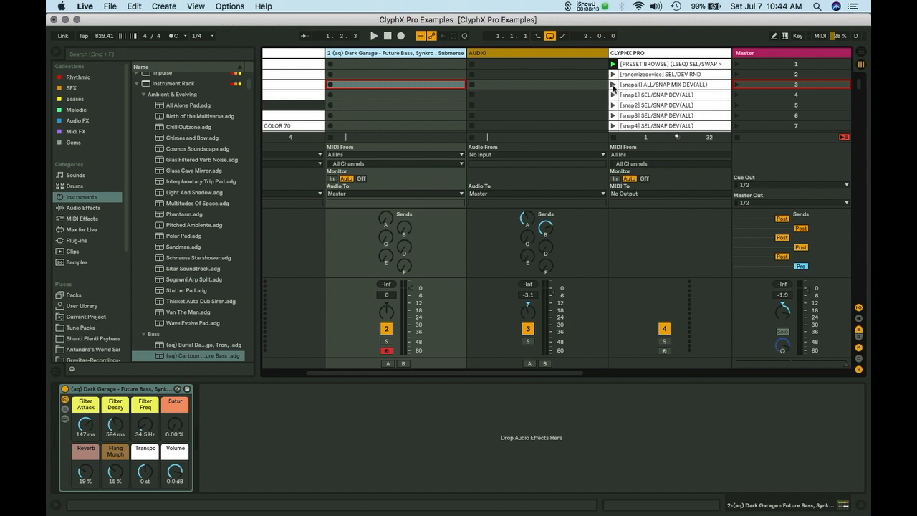
mouse_move(386, 295)
mouse_down()
mouse_move(386, 330)
mouse_move(387, 317)
mouse_up()
click(613, 85)
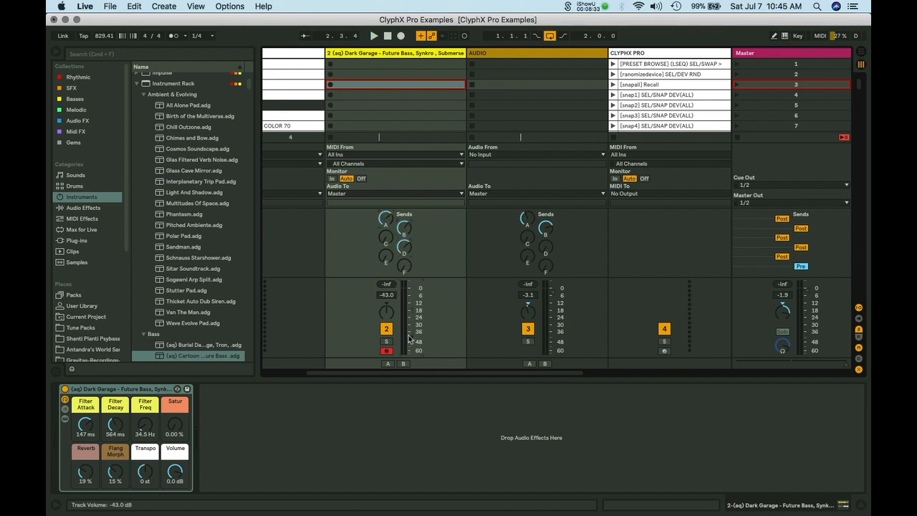
Deactivate track 2, launch the [snapall] Recall clip to restore the mix, and reactivate the track.
click(386, 328)
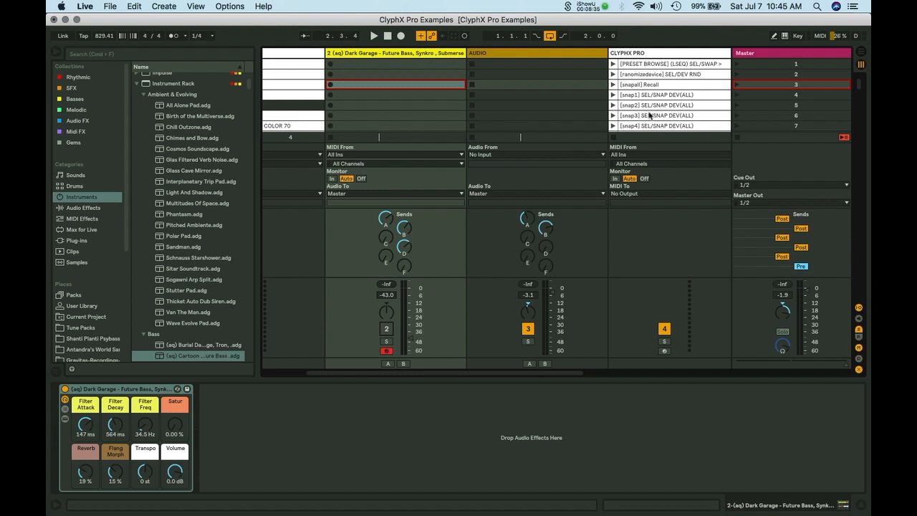
click(613, 85)
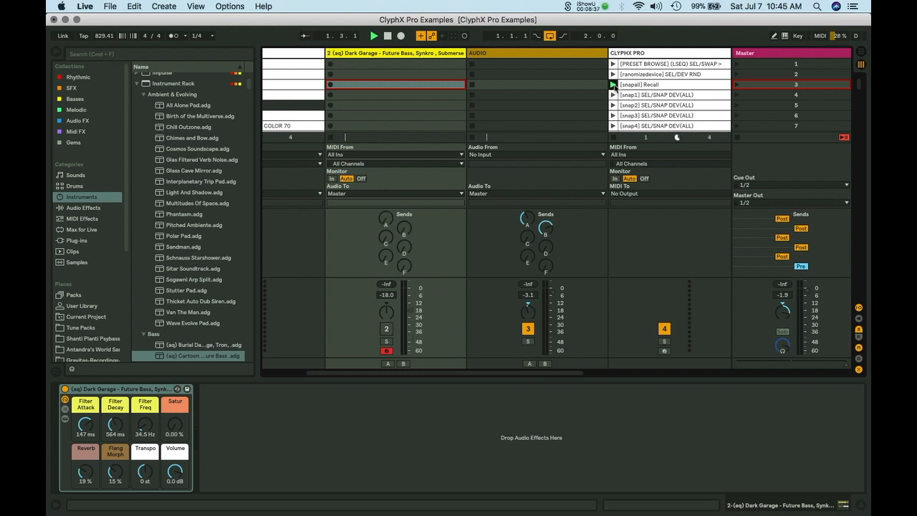
click(386, 329)
Narrow the AUDIO track's column to reveal more of the CLYPHX PRO clips, and select the Dark Garage track.
click(634, 96)
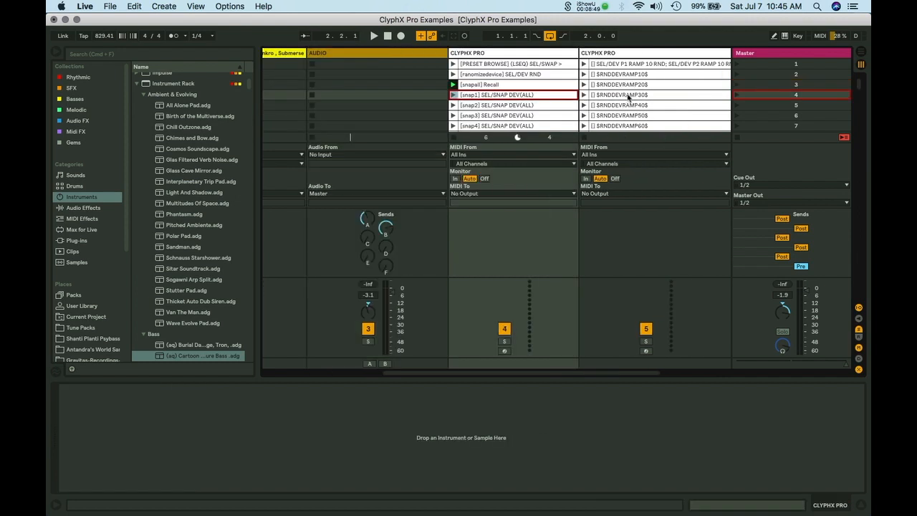
scroll(482, 138, left, 5)
click(413, 55)
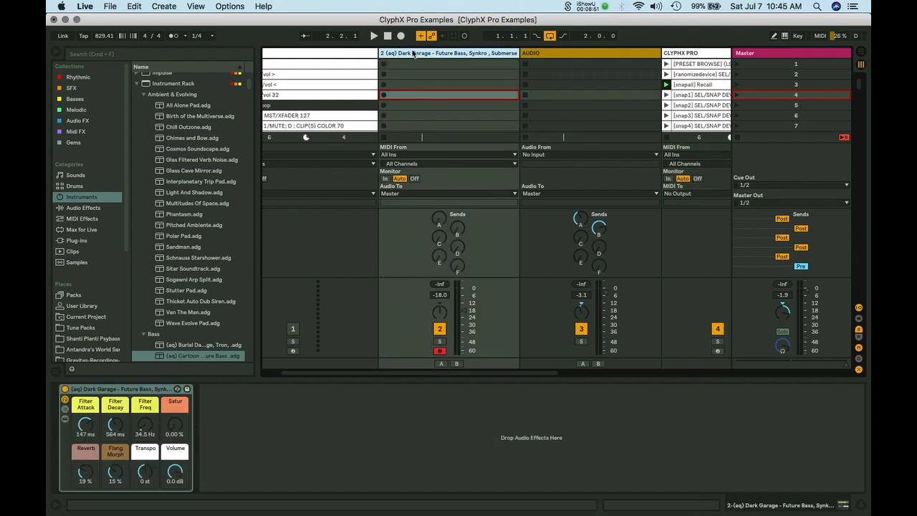
drag(659, 53, 562, 67)
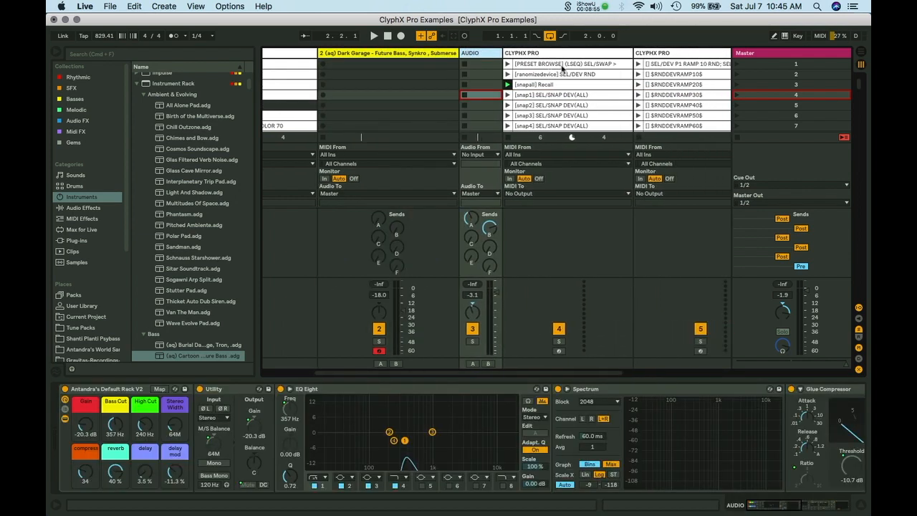
click(382, 54)
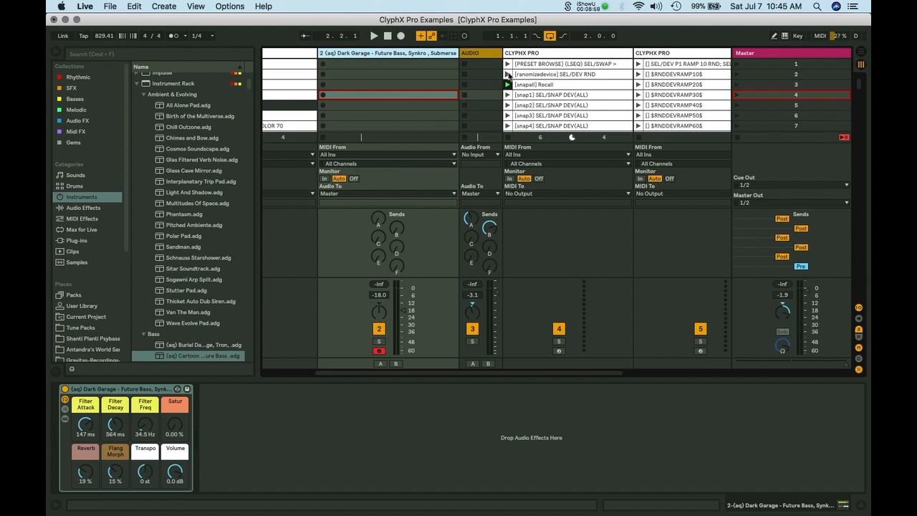
Randomize the Dark Garage rack and store it with the [snap1] clip, and randomize it again and store it with [snap2].
click(508, 75)
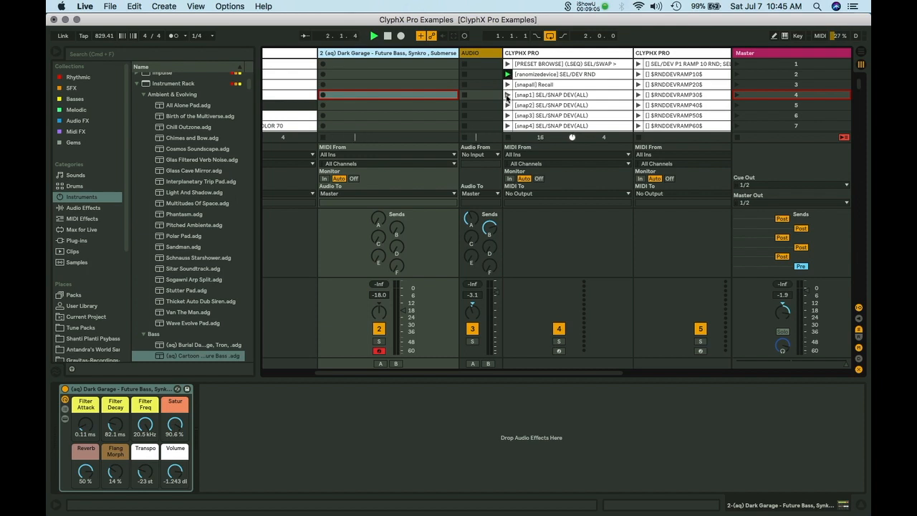
click(506, 95)
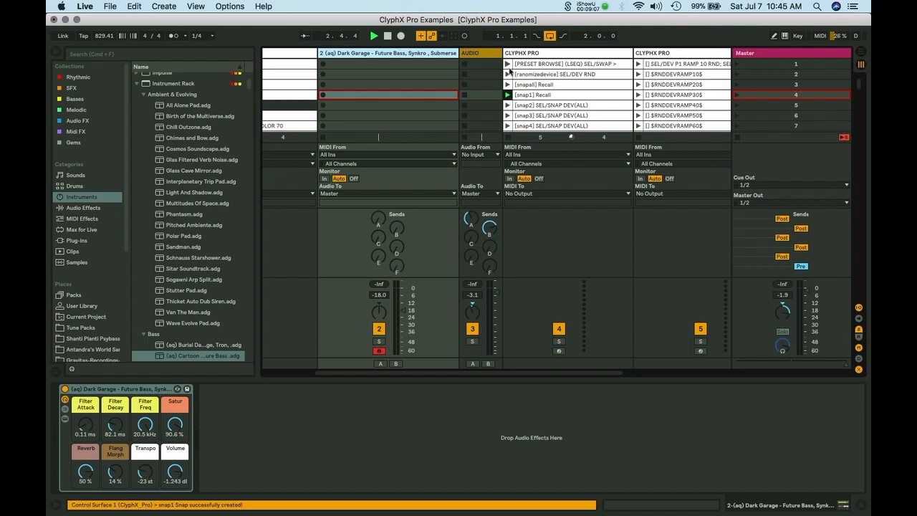
click(508, 74)
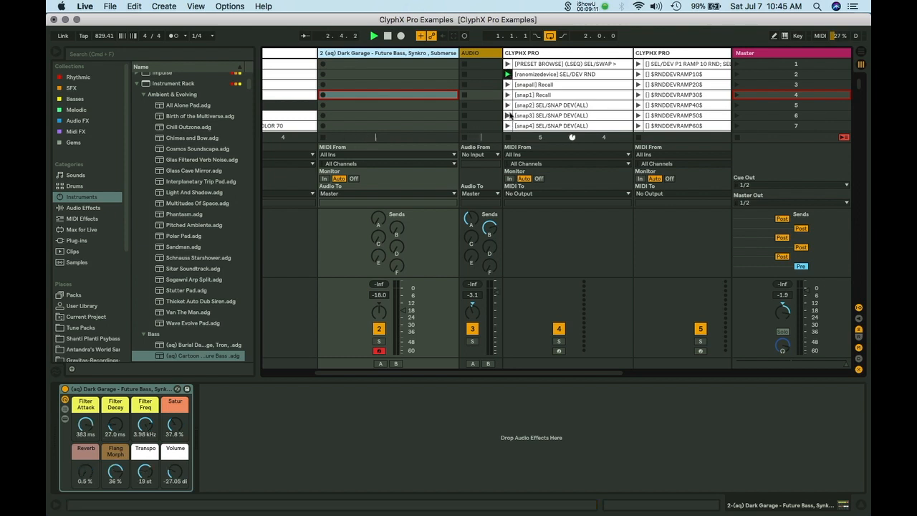
click(508, 106)
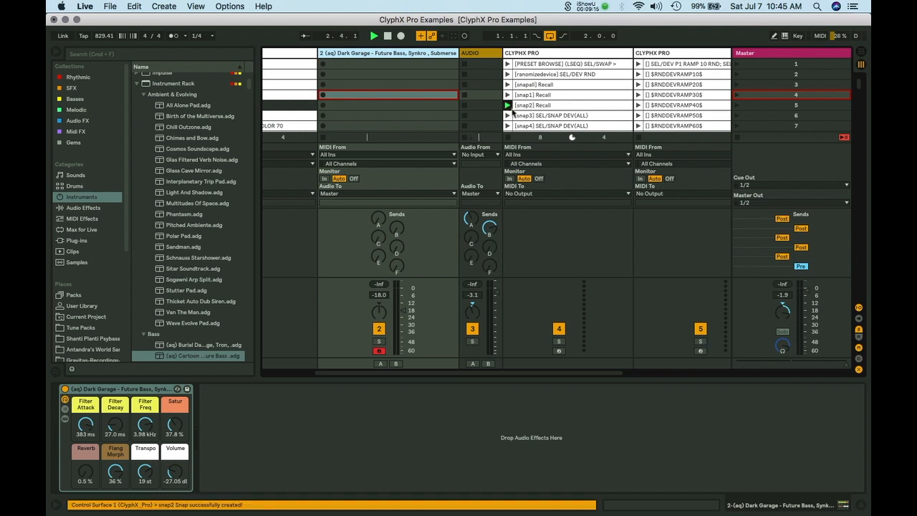
scroll(517, 102, down, 3)
scroll(517, 101, left, 5)
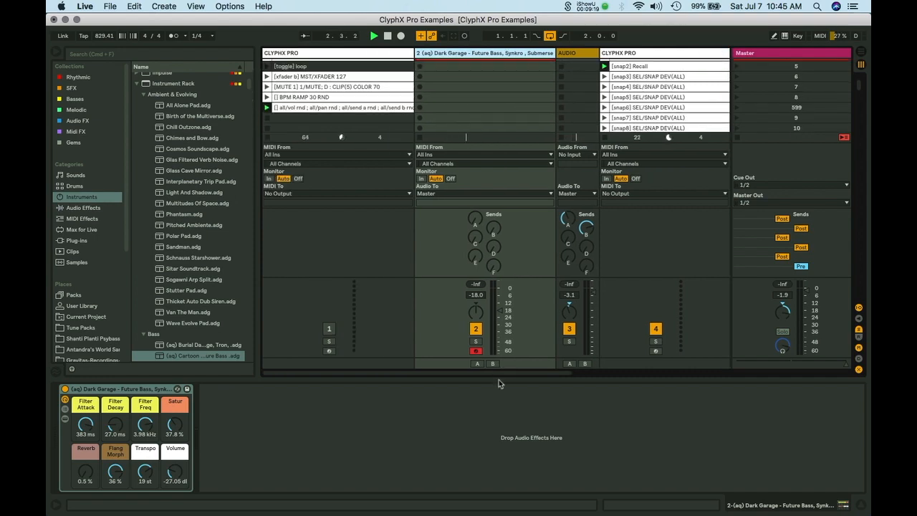
drag(498, 380, 499, 452)
scroll(494, 182, up, 3)
scroll(494, 182, right, 2)
scroll(495, 182, left, 2)
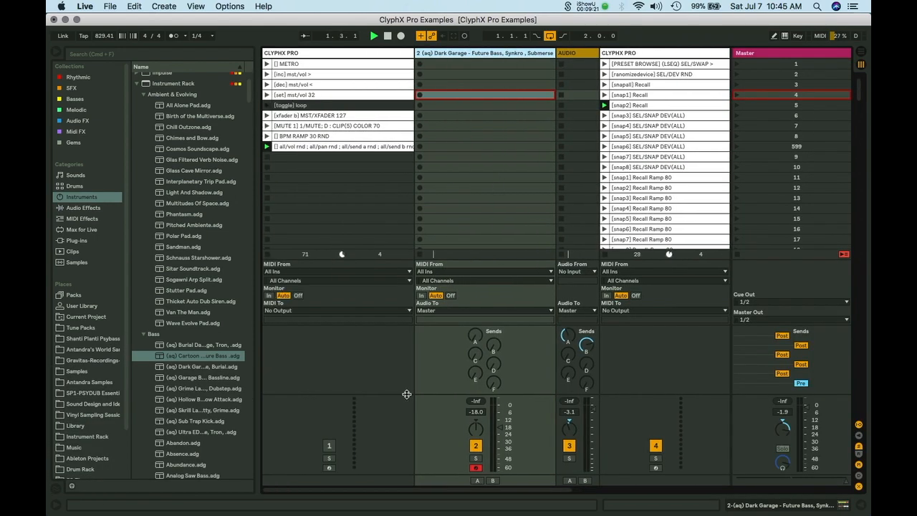
click(384, 494)
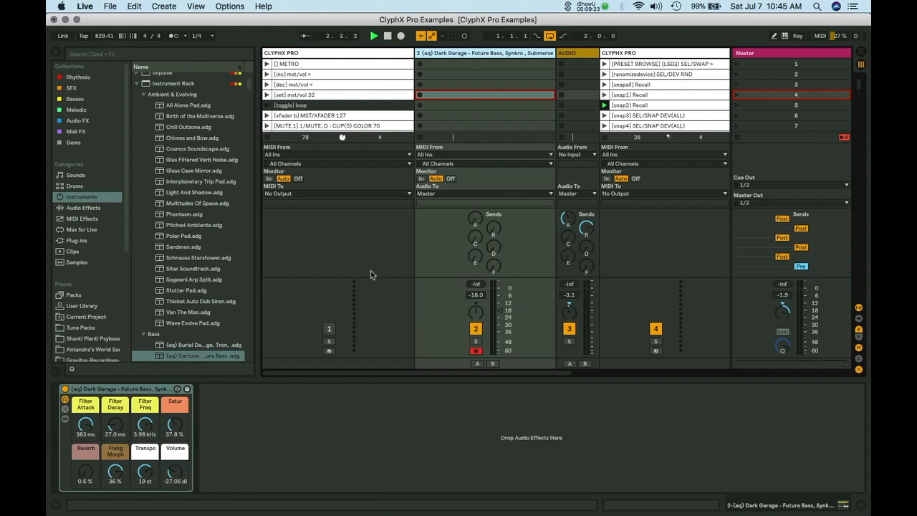
Switch the Dark Garage rack between stored snapshots by launching [snap1] Recall, [snap2] Recall, and [snap1] Recall again.
scroll(577, 98, down, 2)
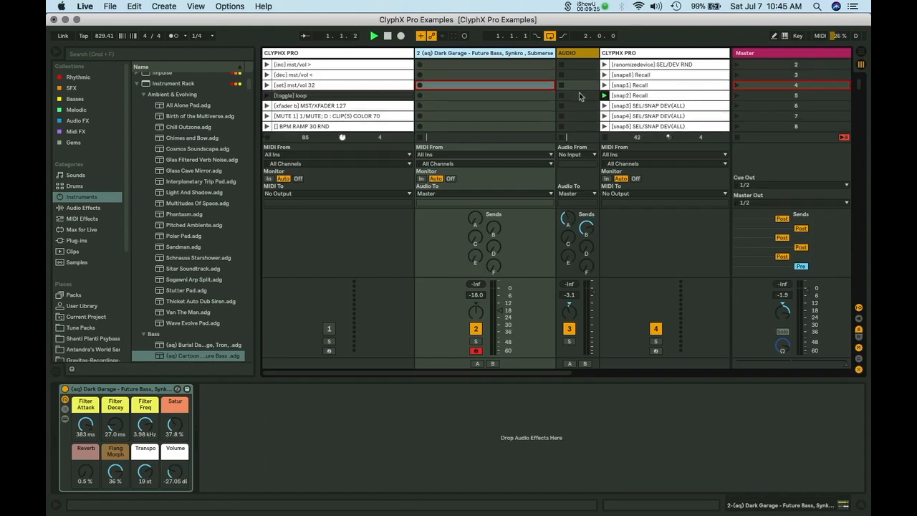
click(604, 85)
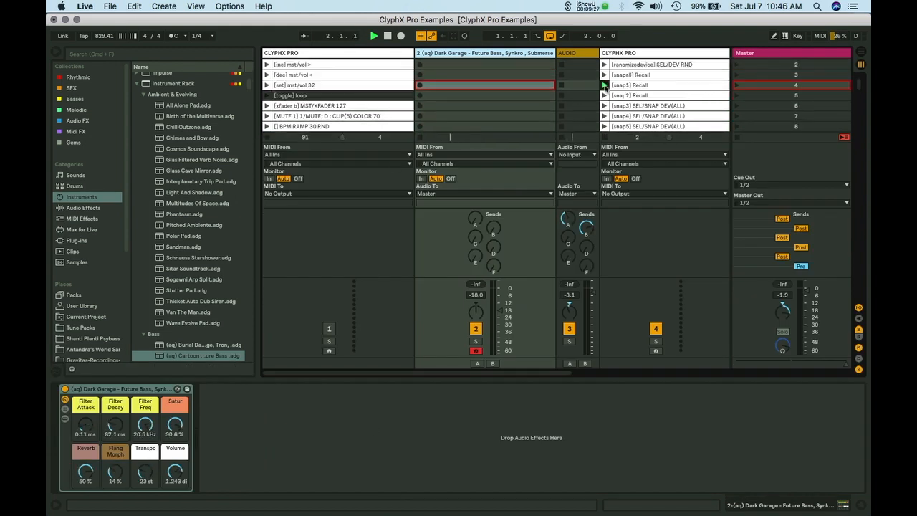
click(604, 95)
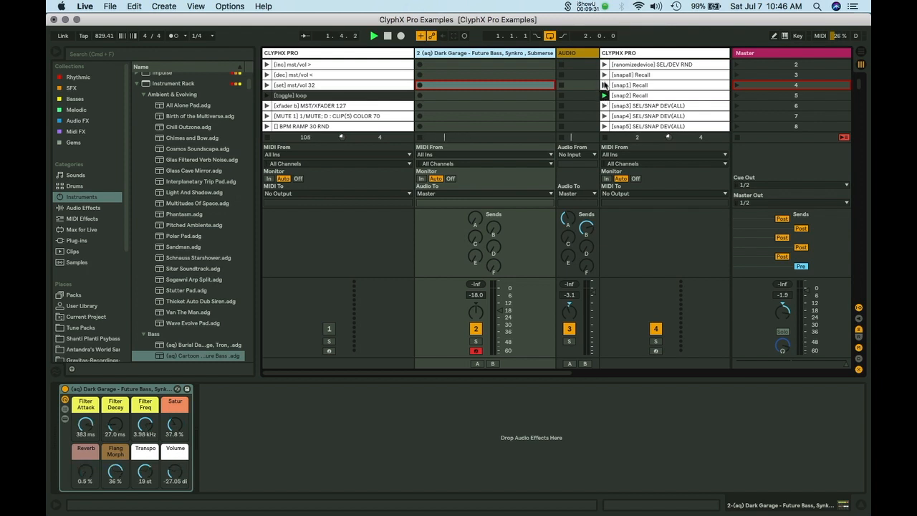
click(604, 85)
Morph the rack between snapshots by launching [snap2] Recall Ramp 80 and, mid-ramp, [snap1] Recall Ramp 80.
scroll(581, 105, down, 5)
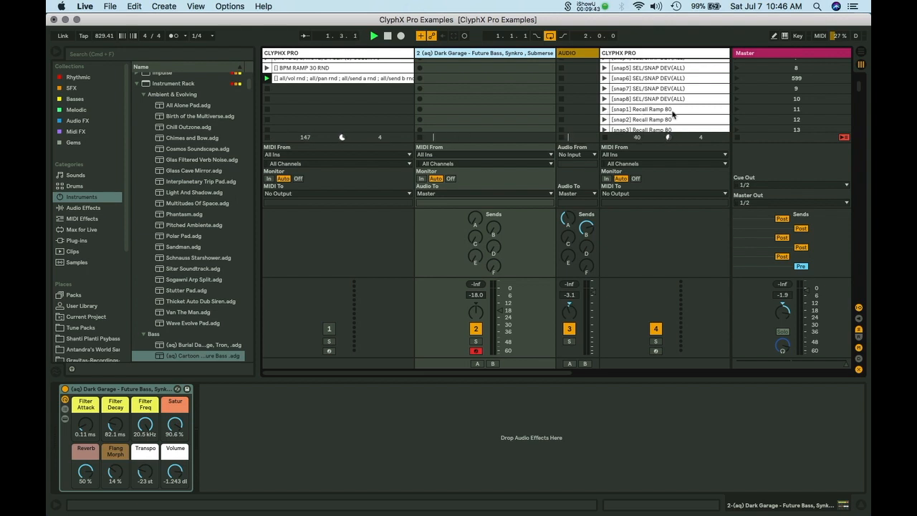
click(604, 121)
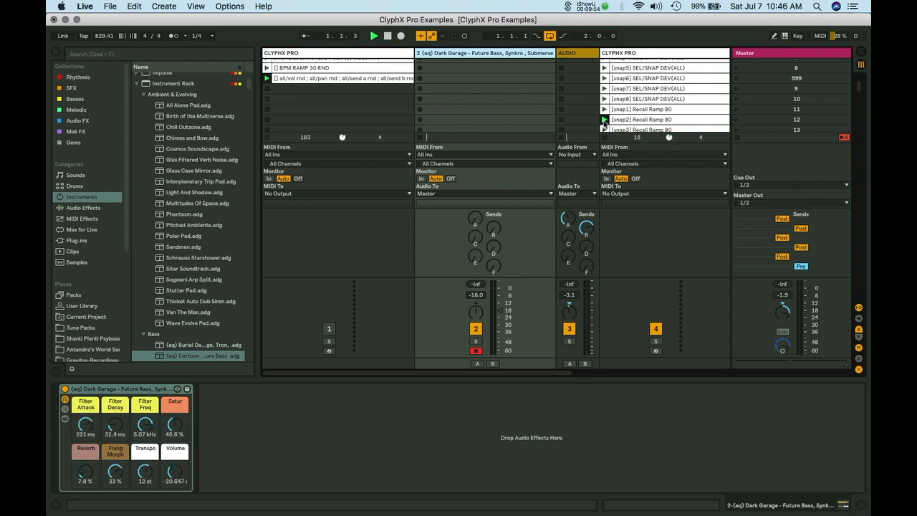
click(604, 109)
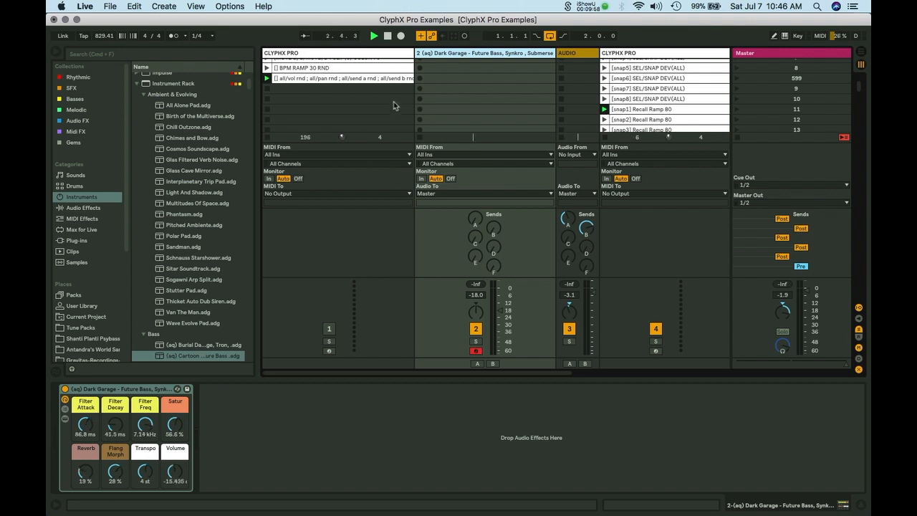
Create a MIDI clip on the Dark Garage track in scene 5 with a D#3 note spanning the whole bar, and launch it.
scroll(383, 106, up, 3)
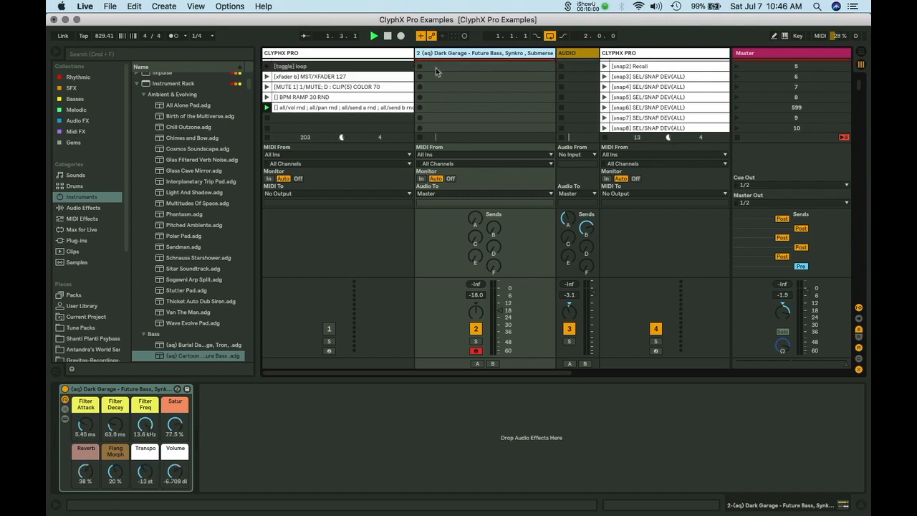
double_click(436, 69)
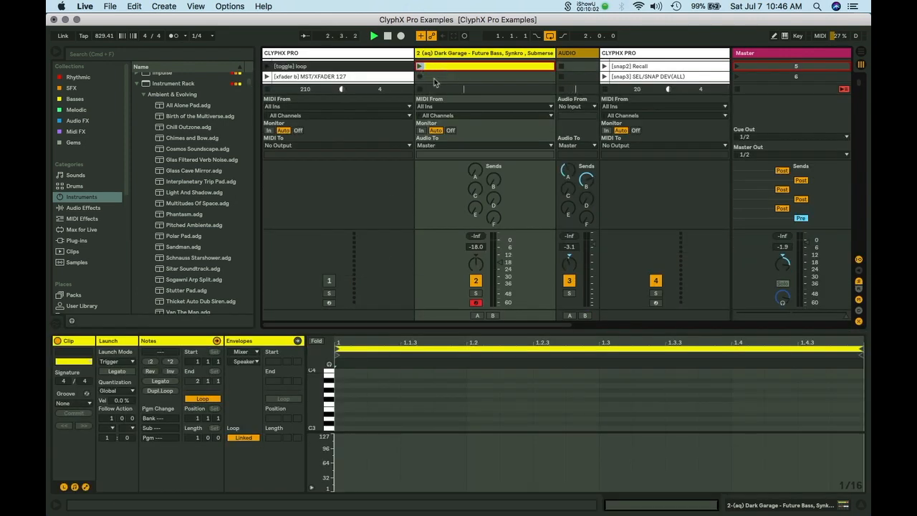
double_click(344, 413)
drag(367, 414, 853, 431)
click(420, 66)
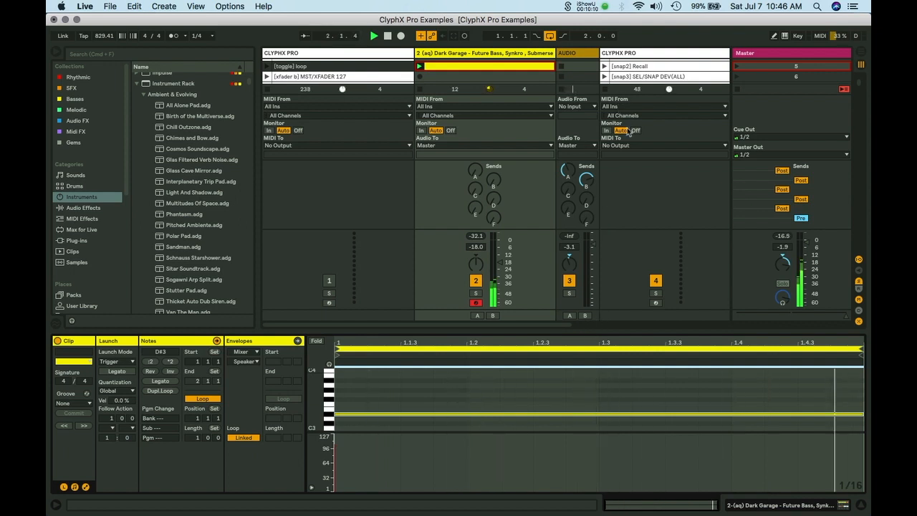
Hide the sends and mixer sections to make room for more clip slots.
scroll(617, 66, down, 4)
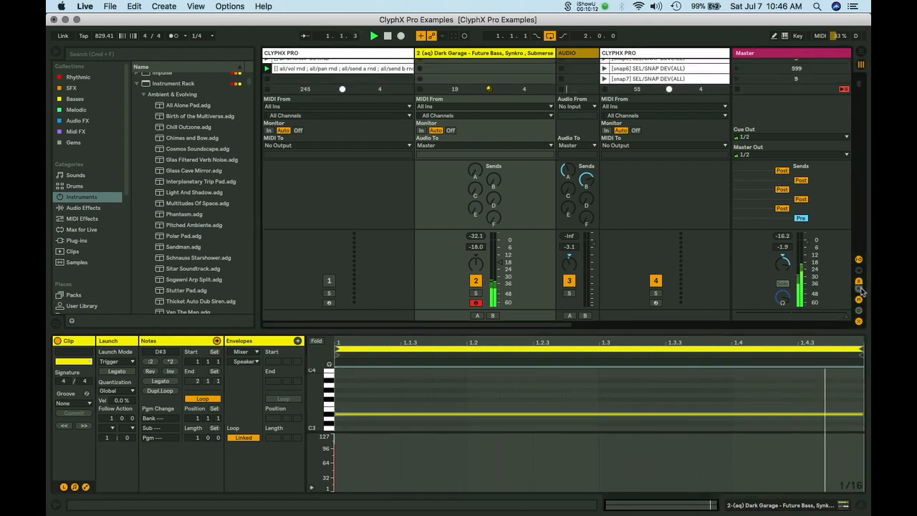
click(859, 282)
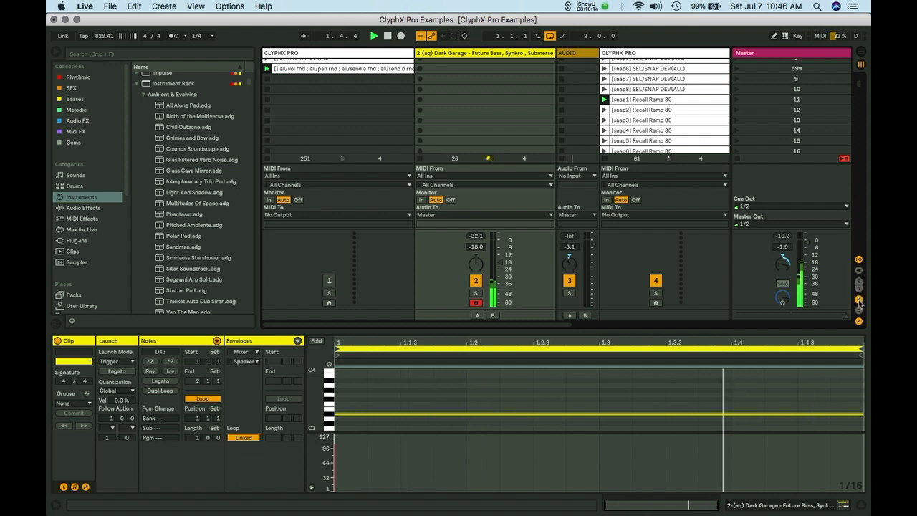
click(859, 300)
scroll(656, 201, up, 4)
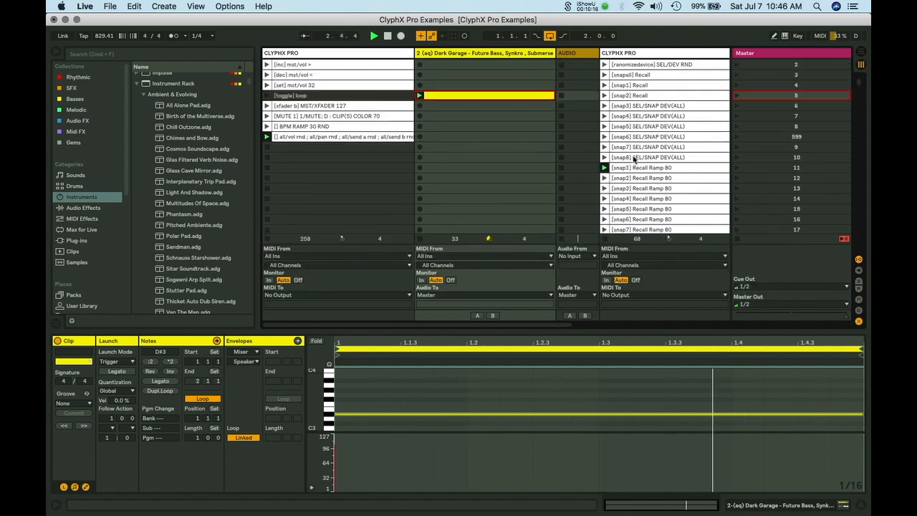
Show the Dark Garage rack and launch [snap2] Recall Ramp 80 followed by [snap1] Recall Ramp 80 while the note plays.
click(323, 54)
double_click(430, 55)
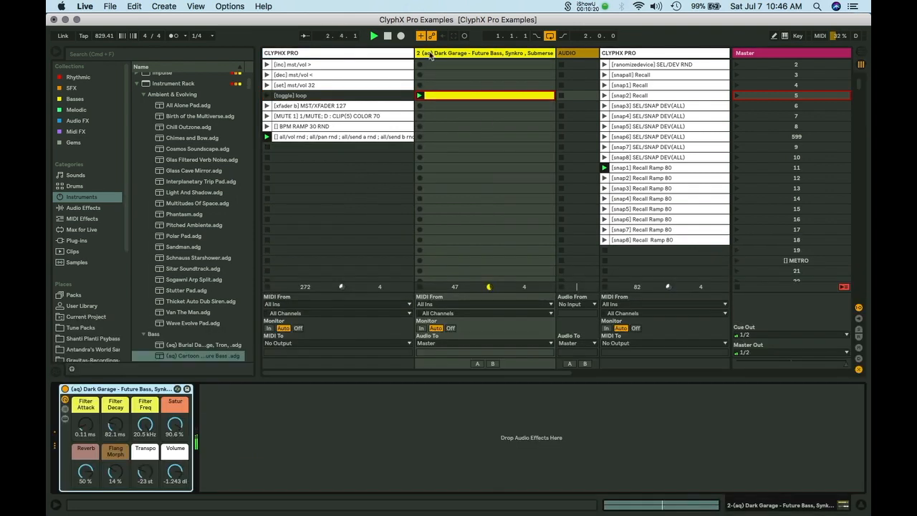
click(604, 178)
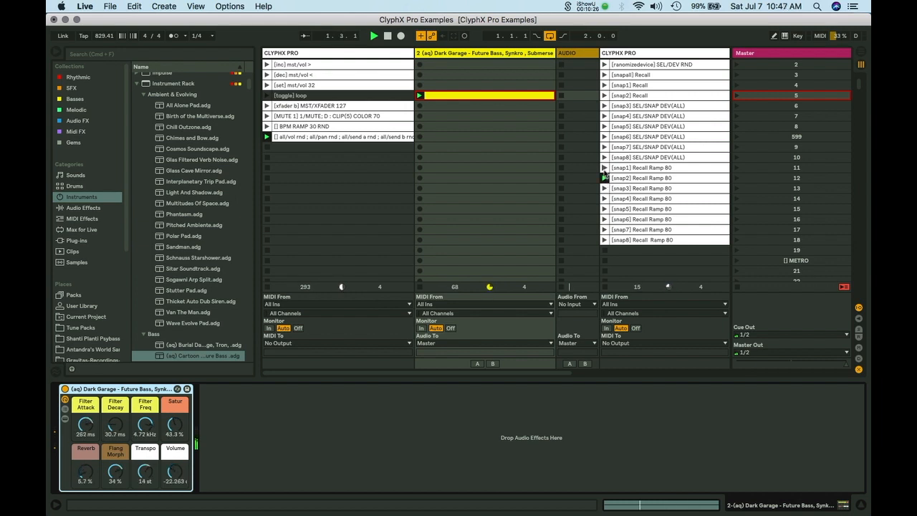
click(604, 168)
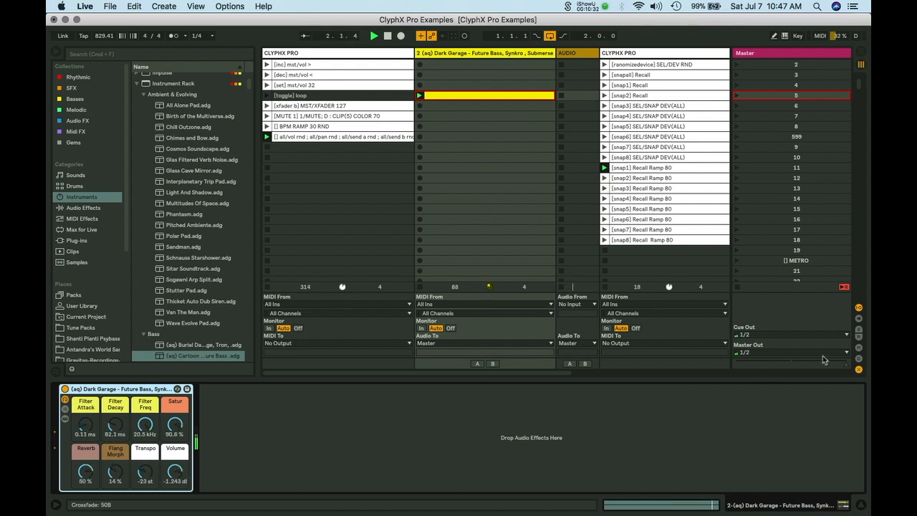
Show the mixer section again and raise track 2's volume to -0.5 dB.
click(859, 358)
click(859, 360)
click(860, 348)
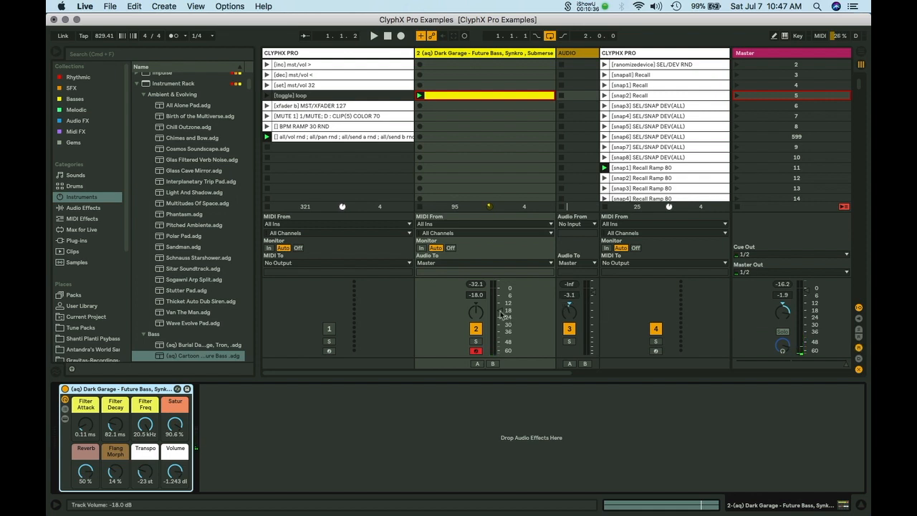
drag(501, 311, 501, 296)
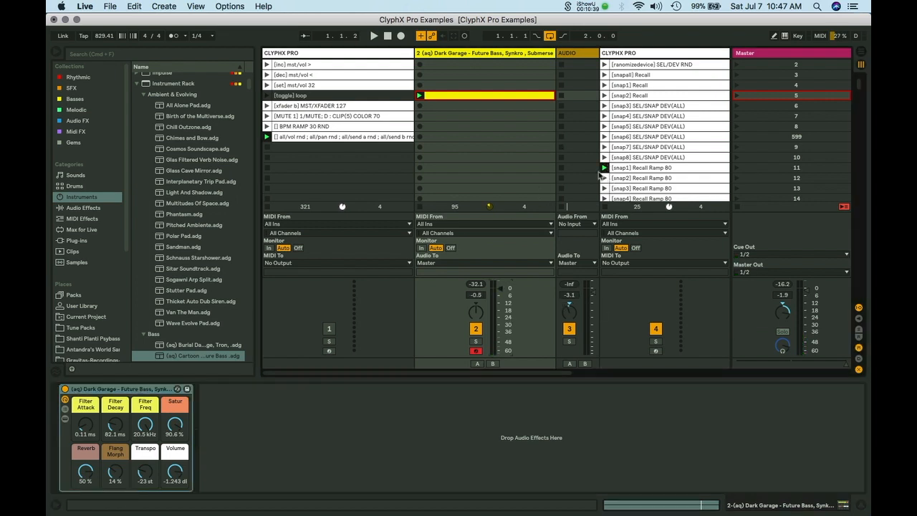
Set the AUDIO track's input to the Dark Garage track, arm it for recording, and turn its monitoring off.
click(569, 54)
click(575, 224)
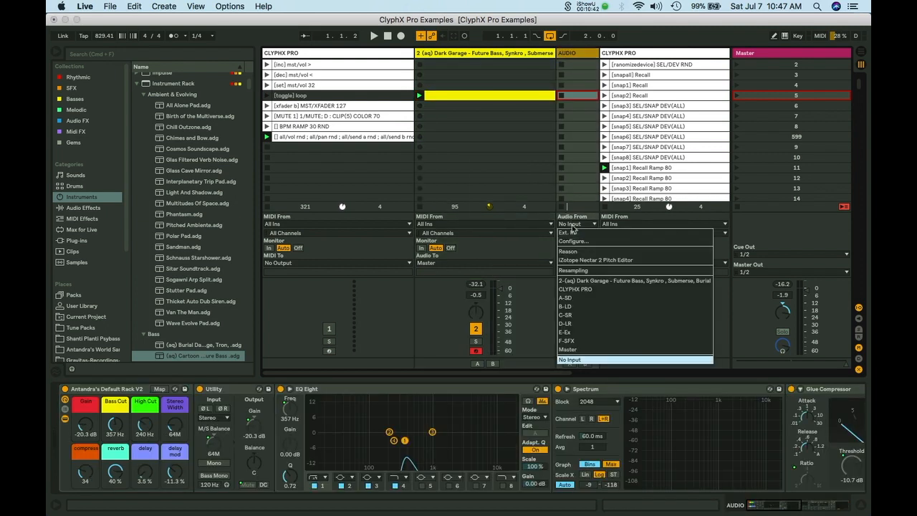
click(578, 281)
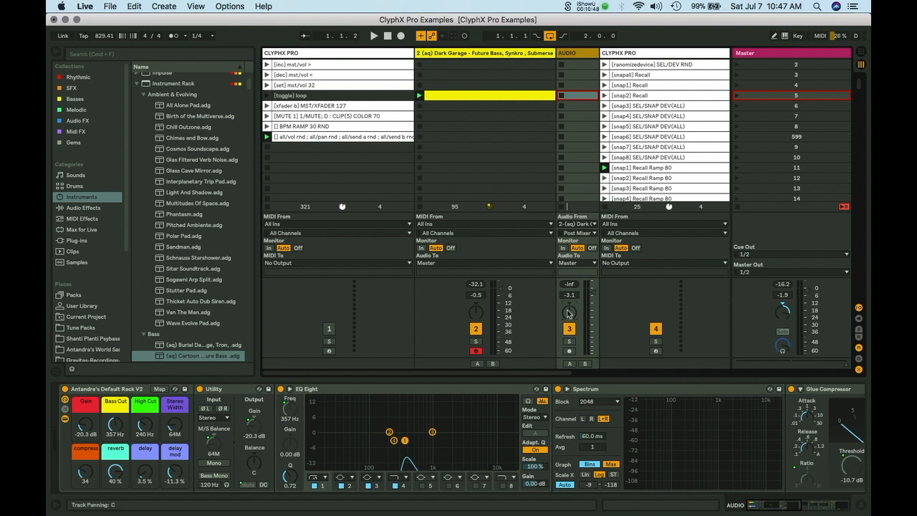
click(568, 350)
click(592, 248)
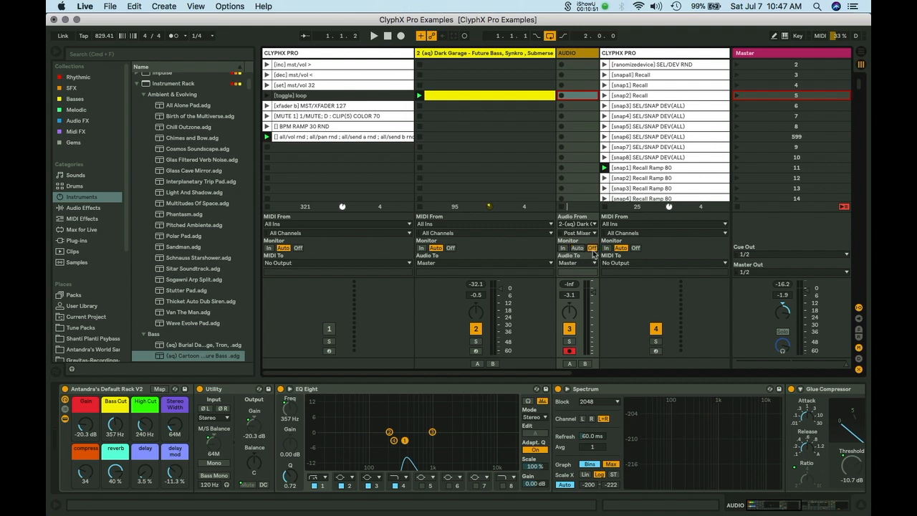
Record the [snap2] and [snap1] Recall Ramp 80 morphs into the AUDIO track's scene 2 slot and open the recorded clip.
click(562, 68)
click(606, 178)
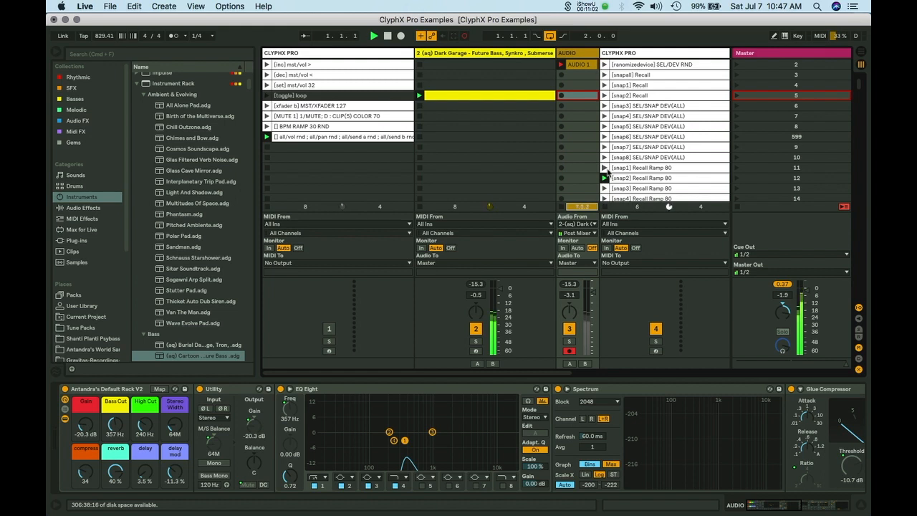
click(606, 168)
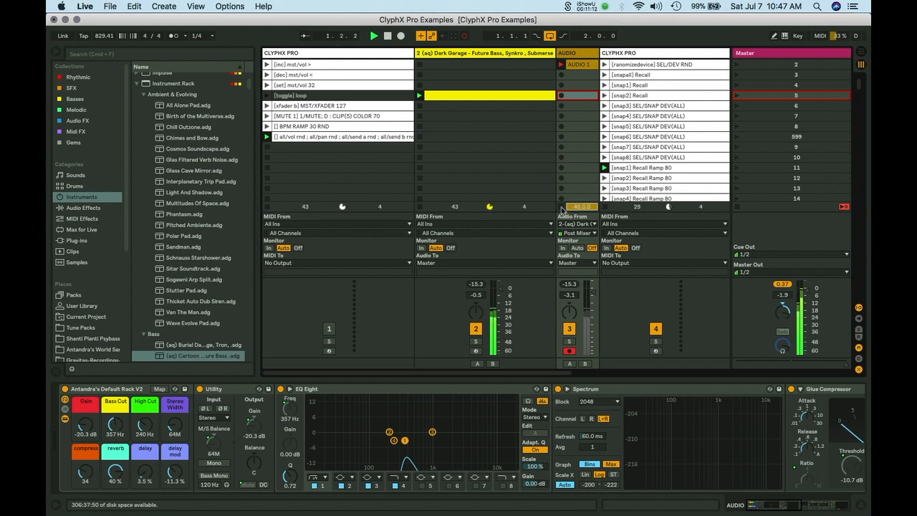
click(563, 209)
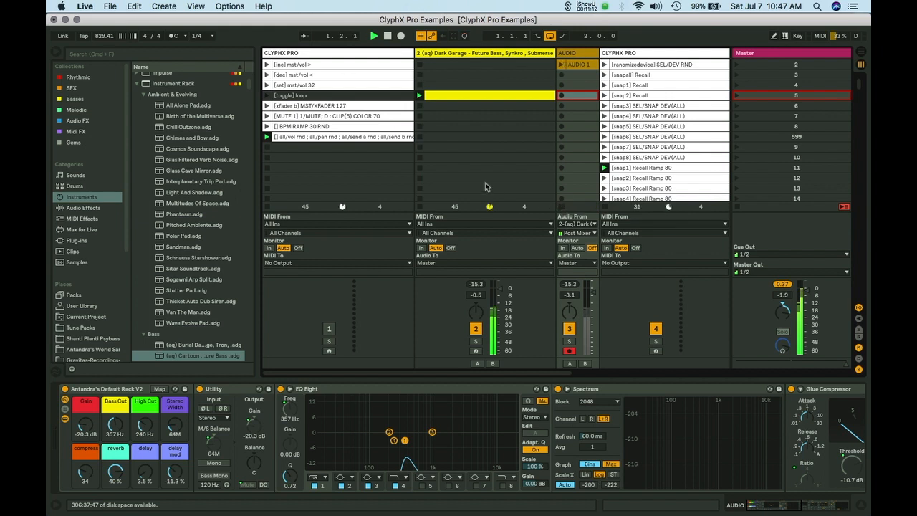
click(577, 66)
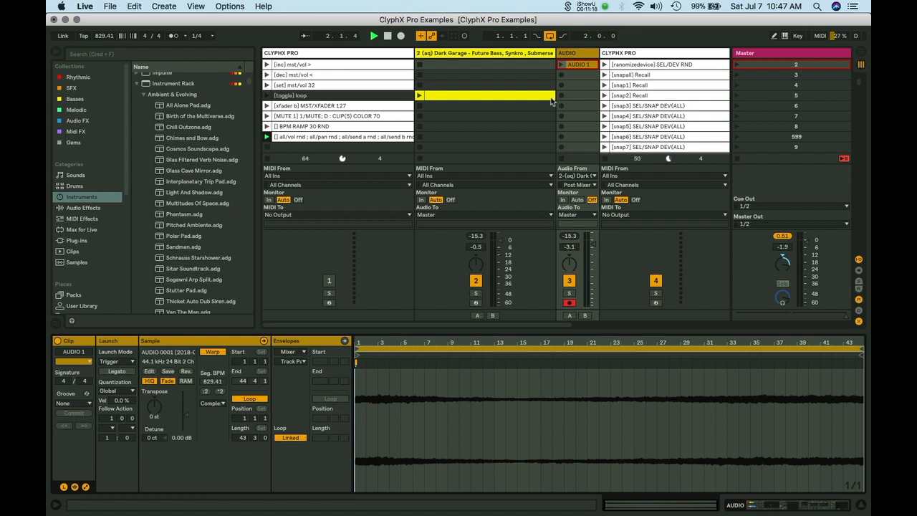
Rename the [snap8] Recall Ramp 80 clip as "[snap8] Recall Ramps 4".
scroll(607, 118, down, 5)
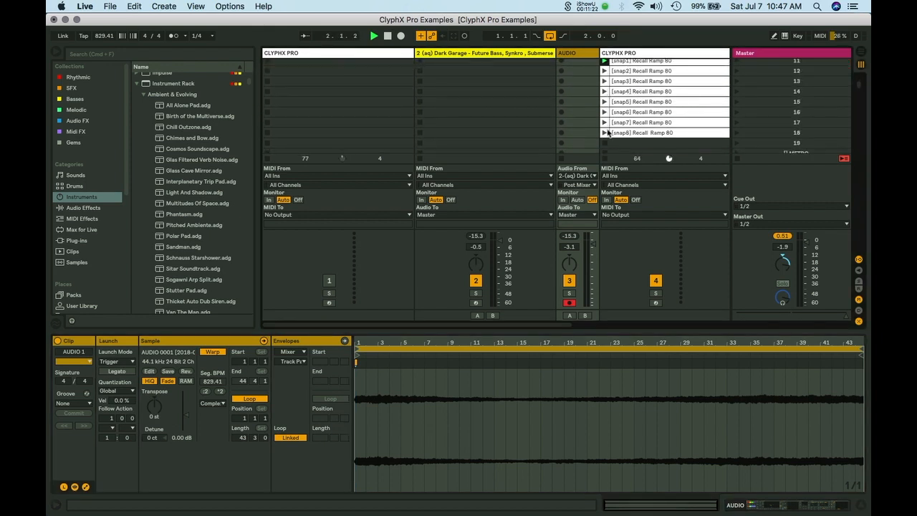
scroll(606, 133, up, 3)
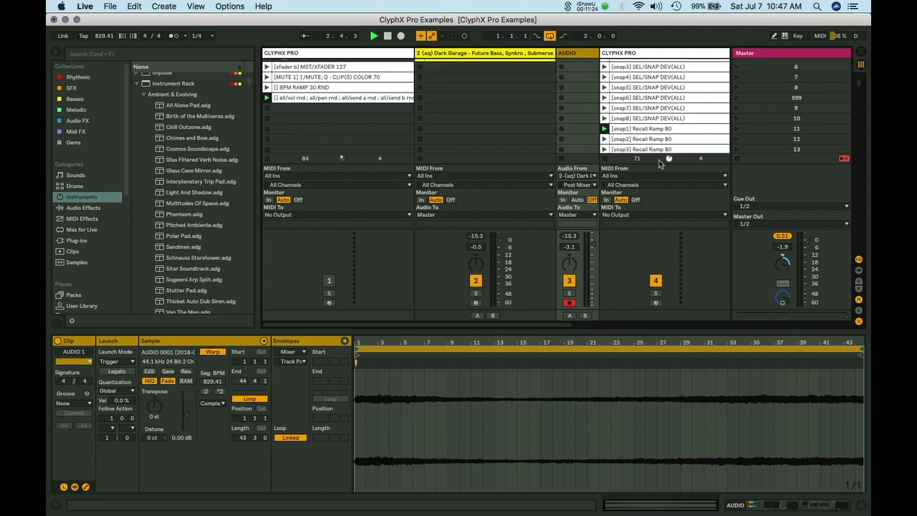
scroll(656, 144, down, 5)
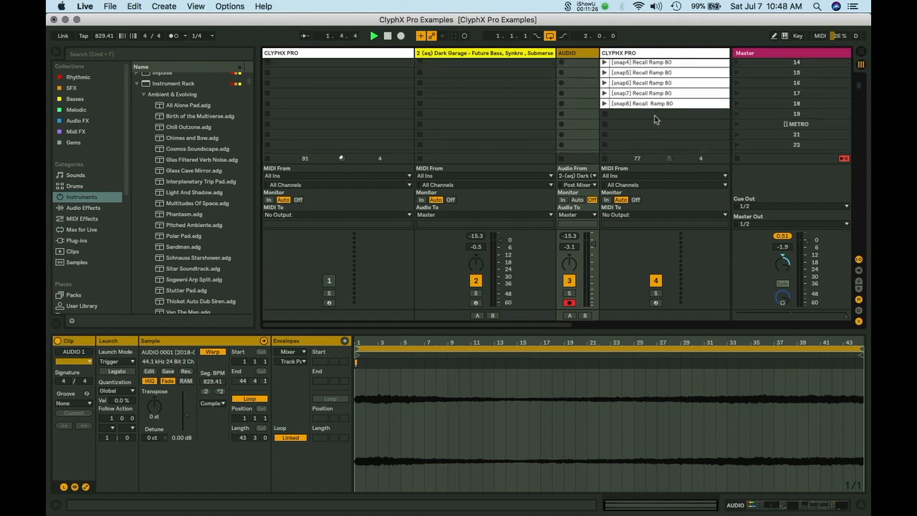
scroll(656, 120, up, 1)
click(639, 113)
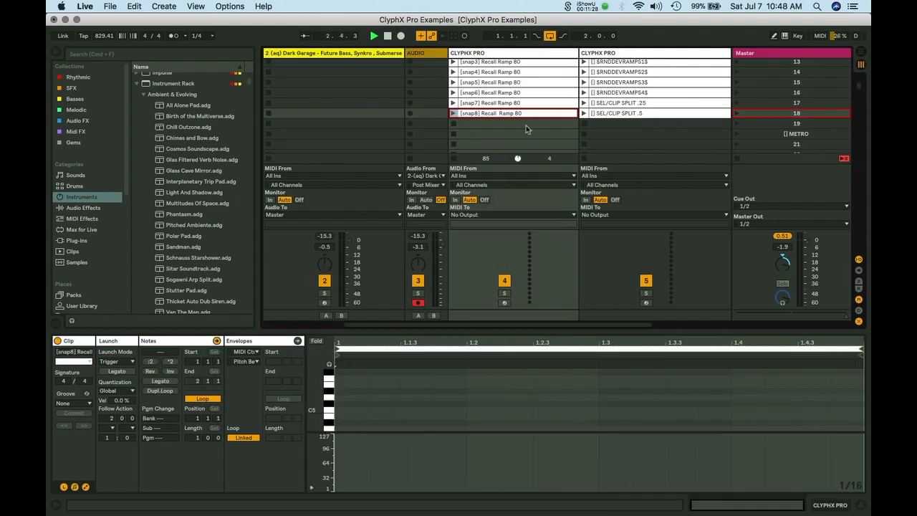
key(super+r)
click(516, 114)
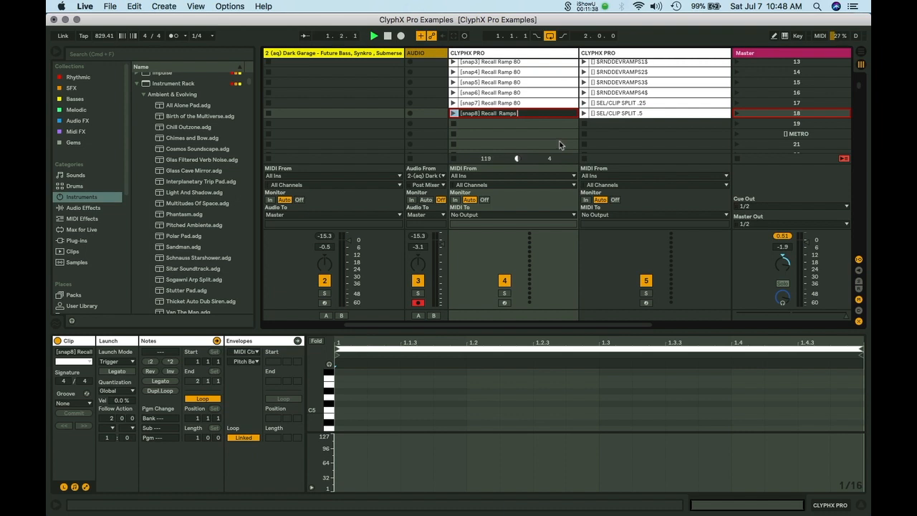
text(4)
key(Return)
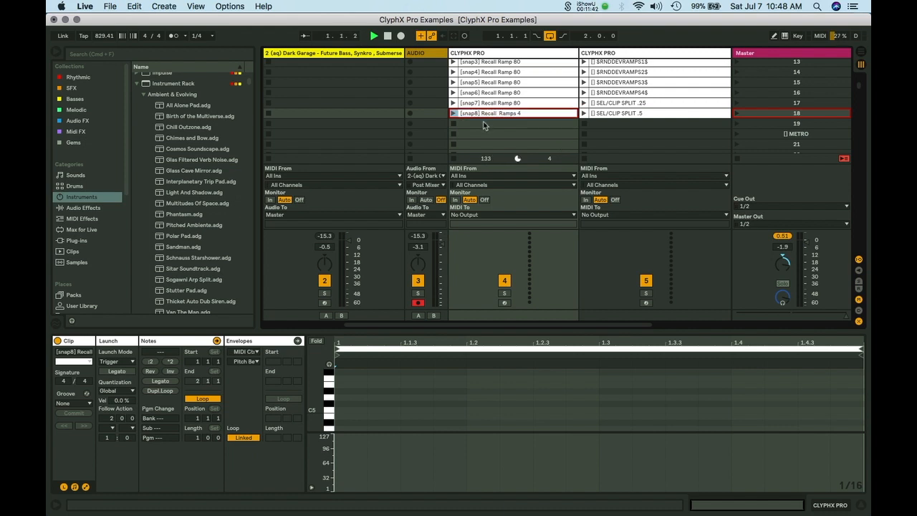
Change the clip's identifier so its name reads "[snap1] Recall Ramps 4".
key(super+r)
click(479, 116)
key(BackSpace)
text(1)
key(Return)
Duplicate the [snap1] Recall Ramps 4 clip, rename the copy "[snap2] Recall Ramps 4", and reselect the original.
key(super+d)
key(super+r)
click(479, 124)
key(BackSpace)
text(2)
key(Return)
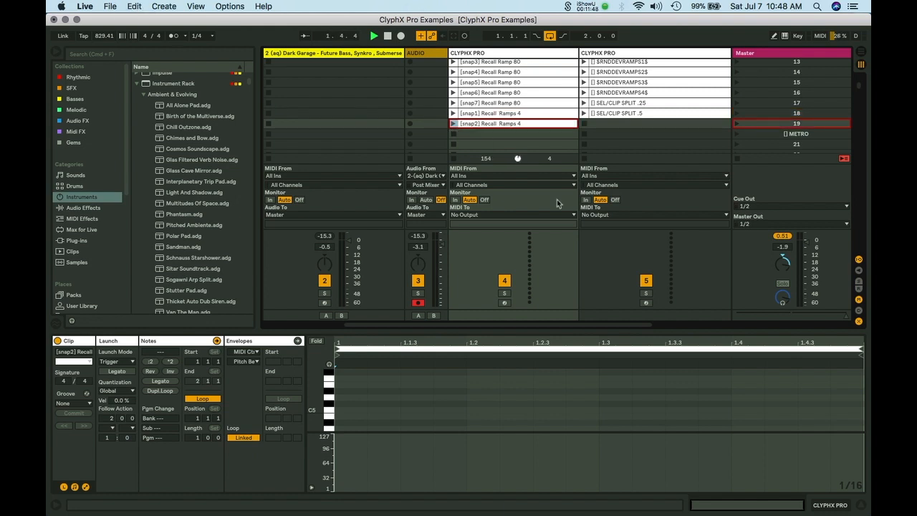
click(469, 115)
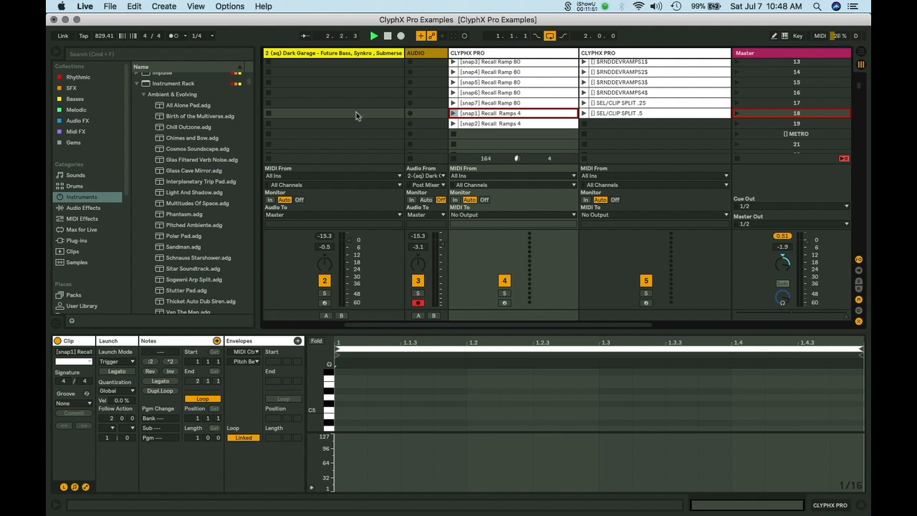
Set the tempo to 80 BPM, then morph the Dark Garage rack by launching the [snap2] and [snap1] Recall Ramps 4 clips.
scroll(356, 112, down, 2)
scroll(356, 112, left, 5)
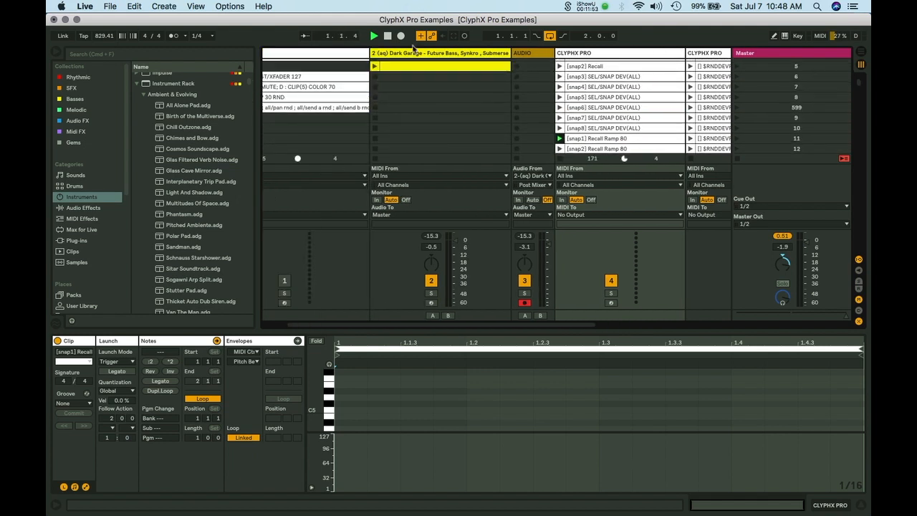
click(409, 55)
key(shift+Tab)
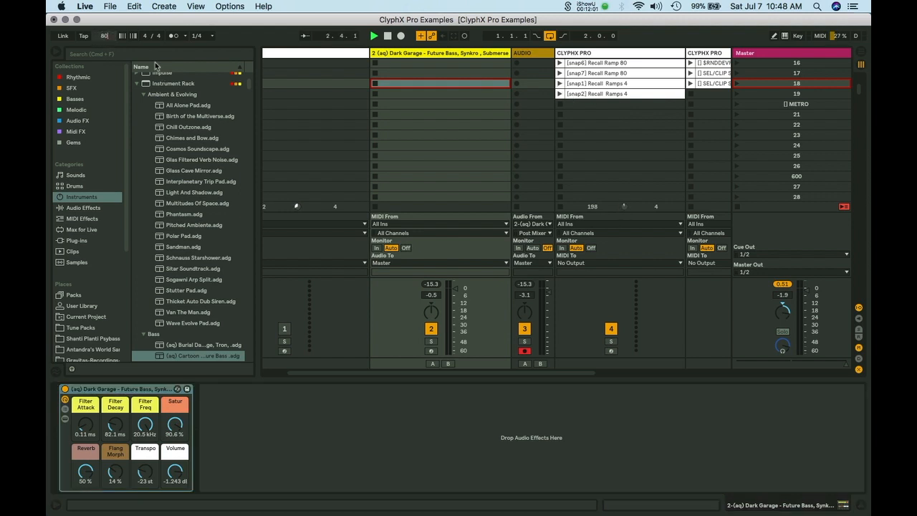
click(560, 94)
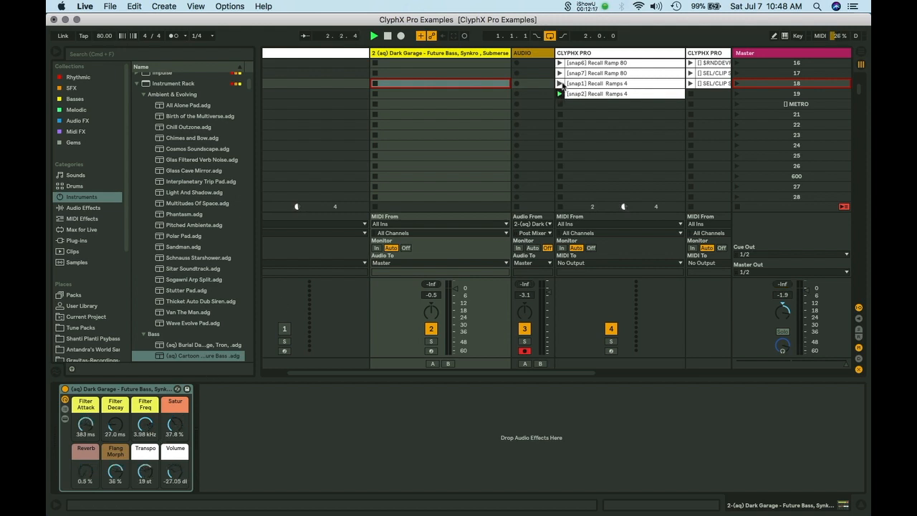
click(560, 84)
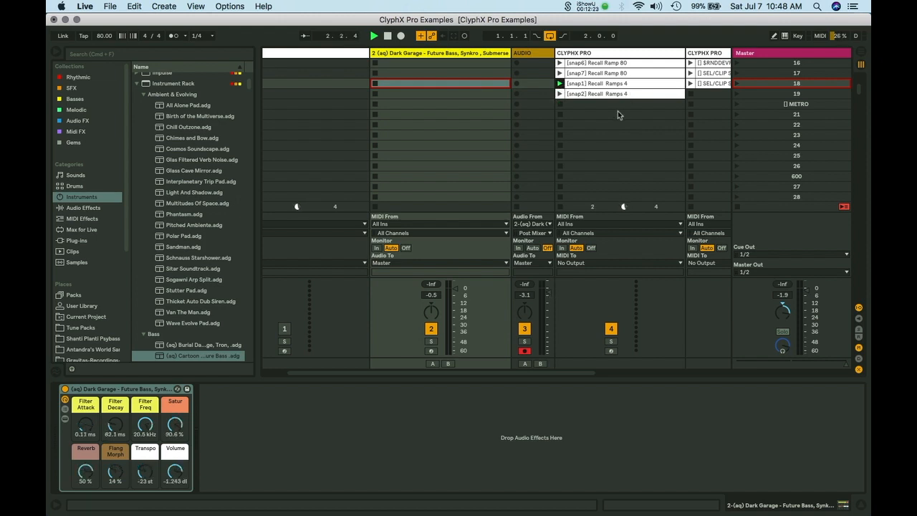
Open the name of the scene 1 clip in the second CLYPHX PRO track and copy its RAMP 10 RND action list.
scroll(456, 157, up, 3)
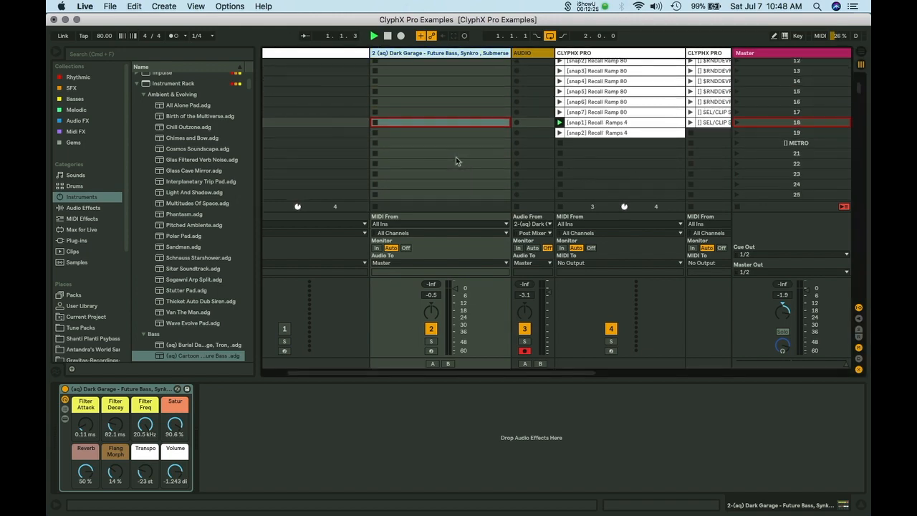
scroll(456, 157, right, 5)
scroll(456, 157, up, 4)
scroll(455, 157, left, 5)
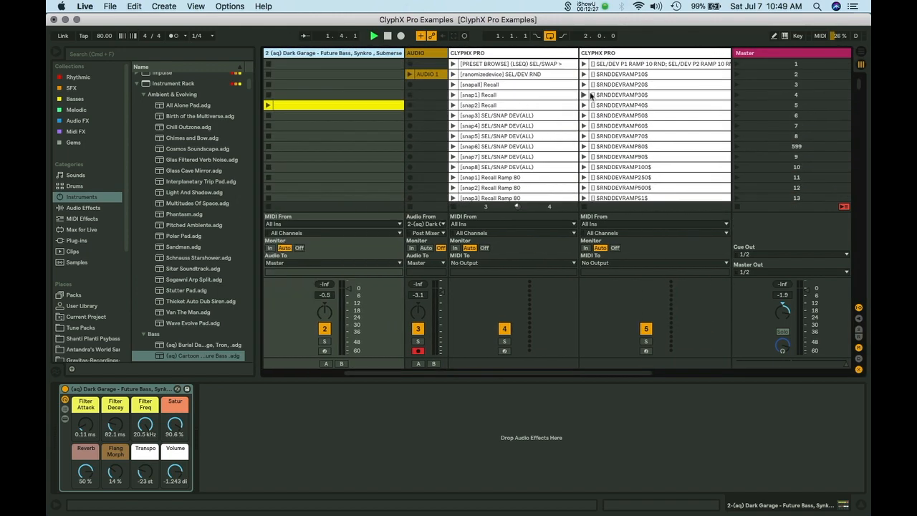
click(608, 63)
scroll(573, 69, right, 3)
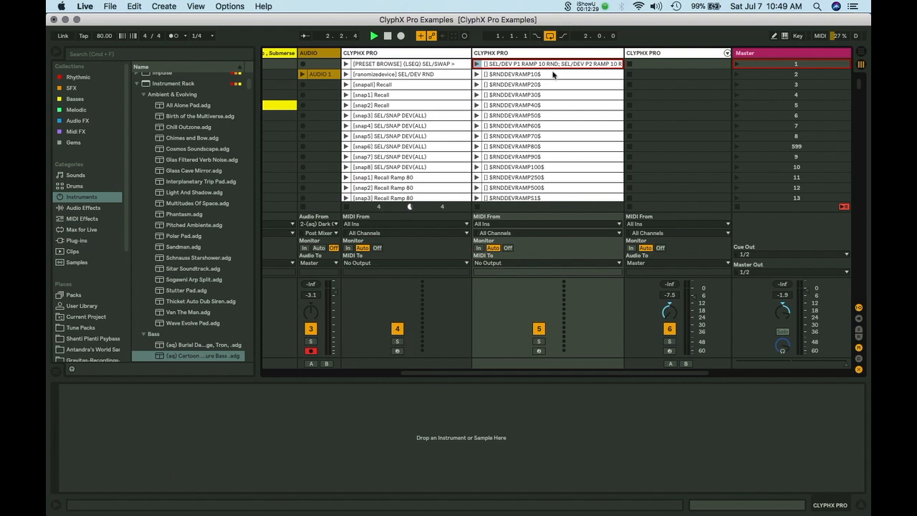
key(super+r)
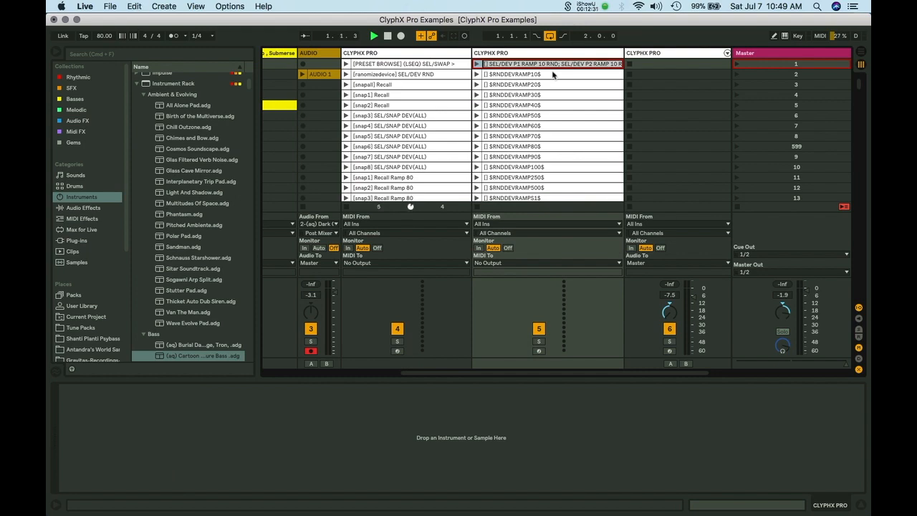
Switch to TextEdit, replace the Untitled 2 text with the copied P1 to P8 RAMP 10 RND action list, and reposition and widen the window.
key(super+Tab)
key(super+Tab)
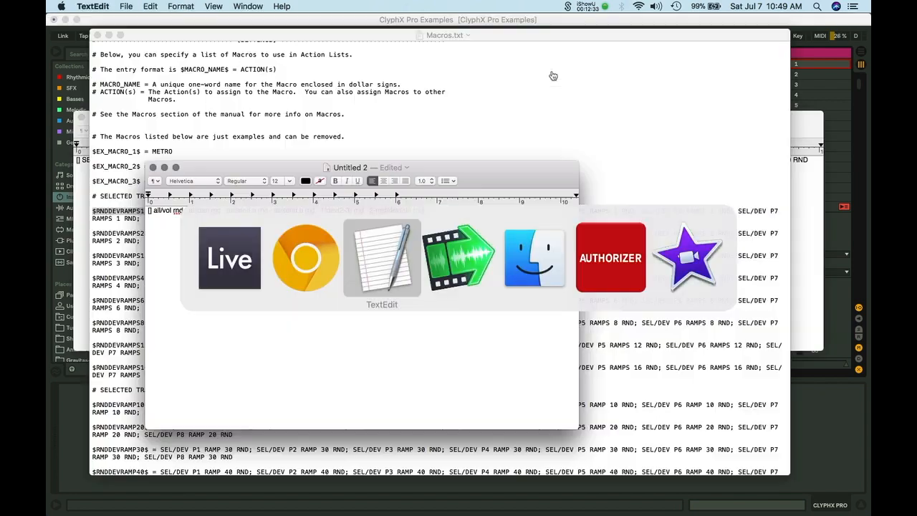
key(super+a)
text([] SEL/DEV P1 RAMP 10 RND; SEL/DEV P2 RAMP 10 RND; SEL/DEV P3 RAMP 10 RND; SEL/DEV P4 RAMP 10 RND; SEL/DEV P5 RAMP 10 RND; SEL/DEV P6 RAMP 10 RND; SEL/DEV P7 RAMP 10 RND; SEL/DEV P8 RAMP 10 RND)
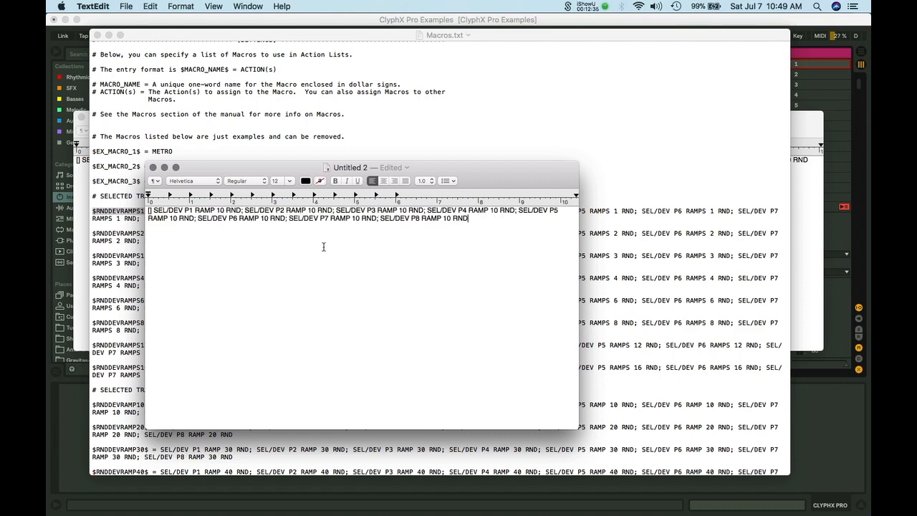
drag(462, 168, 400, 135)
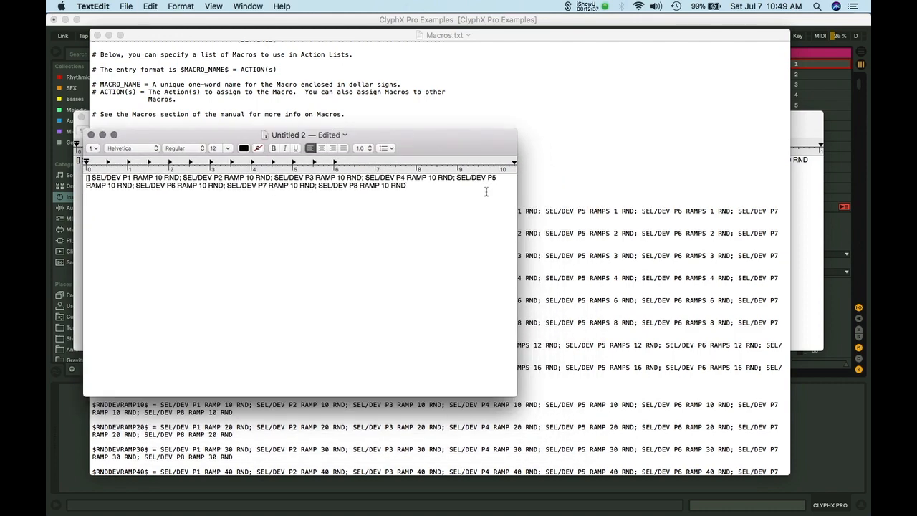
drag(517, 215, 625, 208)
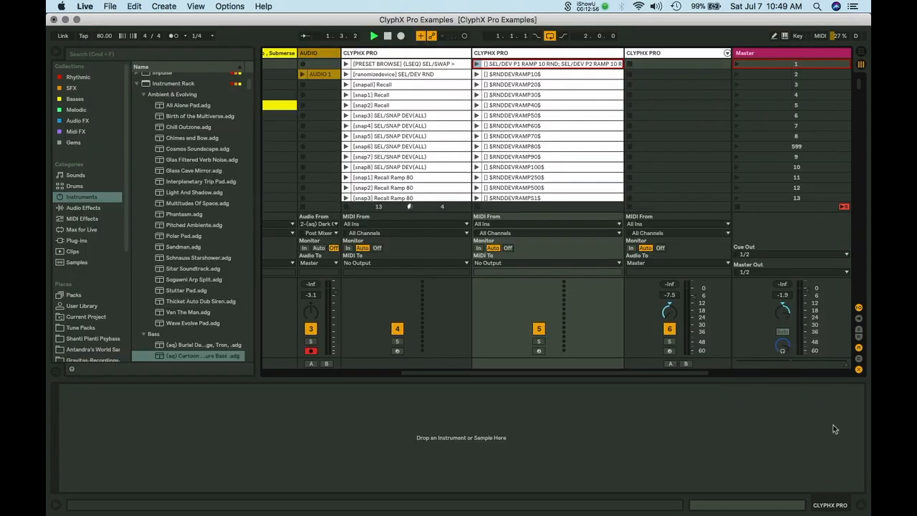
Return to Live, select the Dark Garage track, and launch the scene 1 RAMP 10 RND clip to morph its rack to random values.
click(834, 425)
click(280, 54)
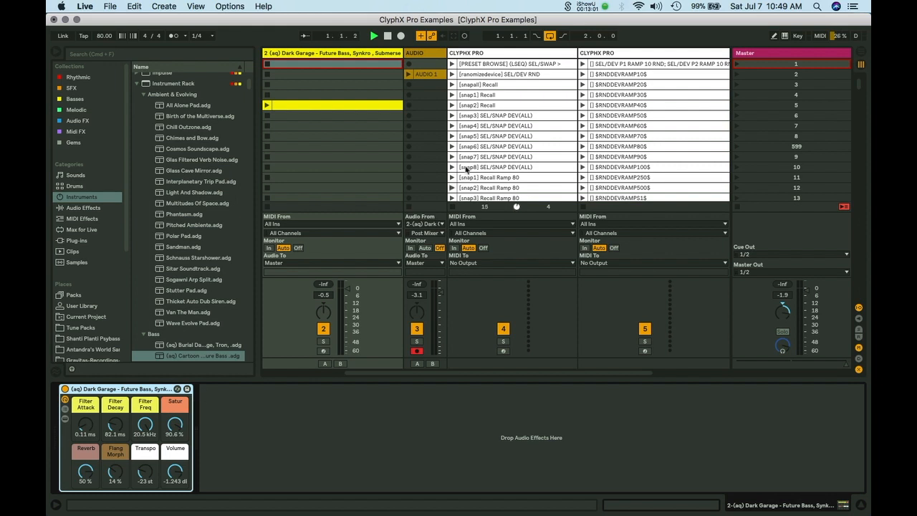
click(583, 65)
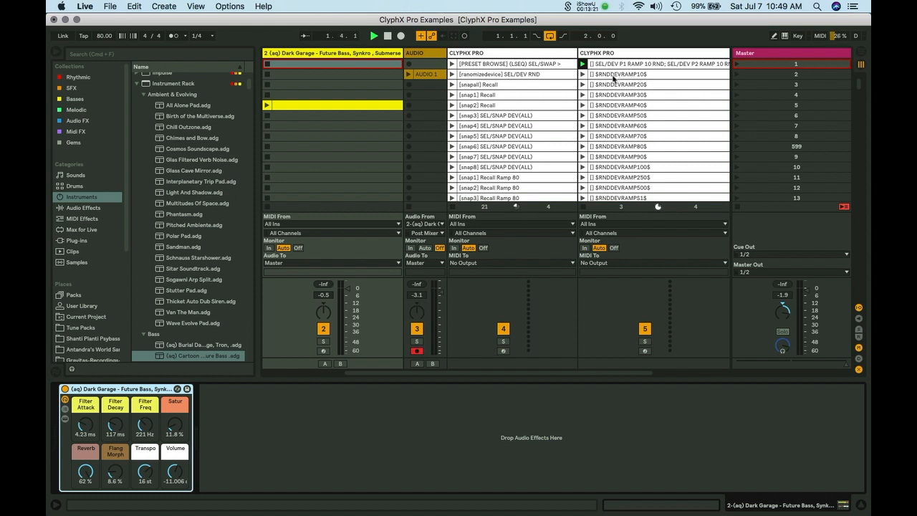
Switch to Finder and open Macros.txt from the ClyphX_Pro folder inside nativeKONTROL in the home folder.
key(super+Tab)
key(super+Tab)
key(super+Tab)
key(super+Tab)
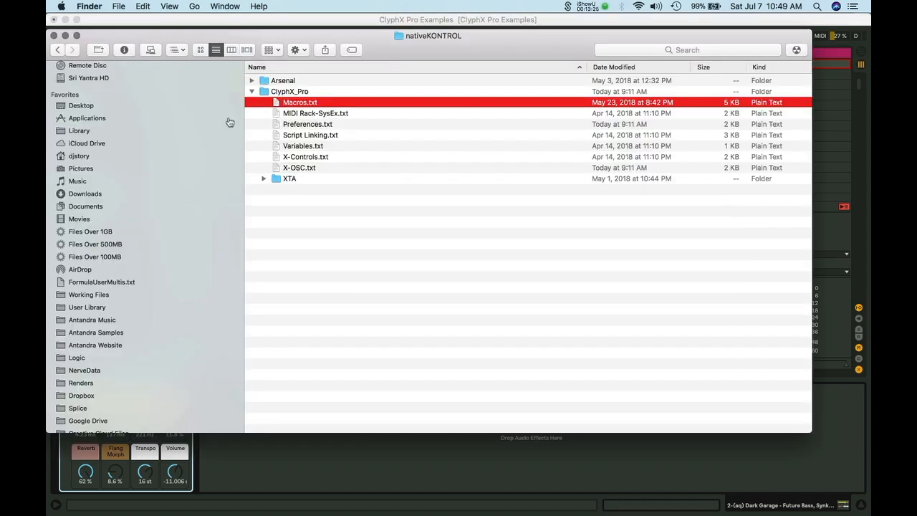
click(80, 157)
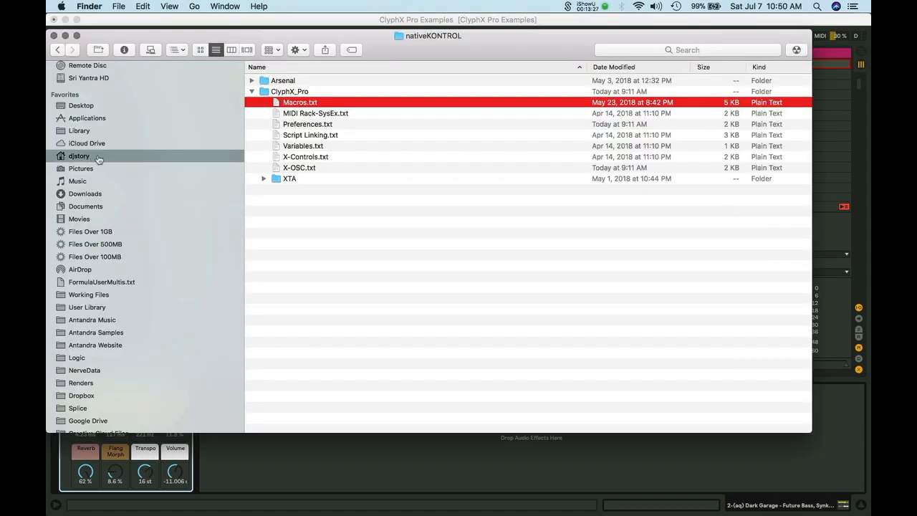
double_click(290, 372)
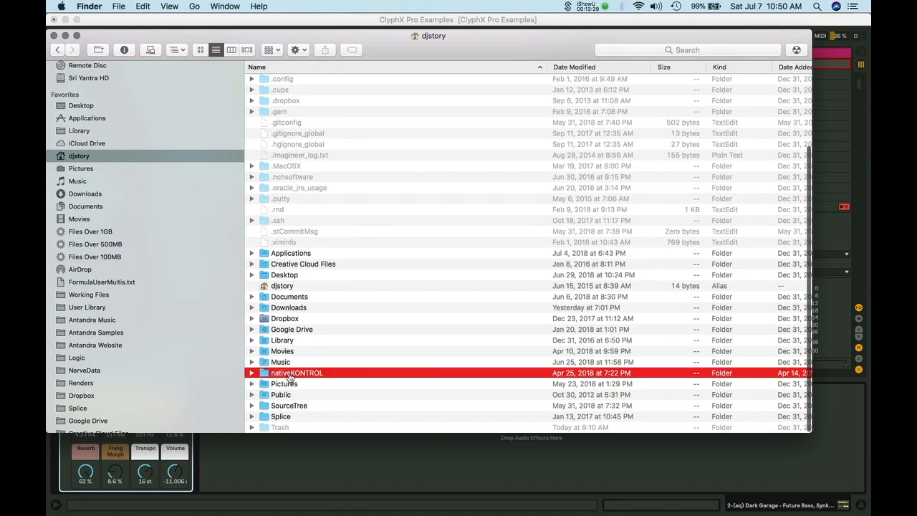
double_click(283, 93)
click(289, 81)
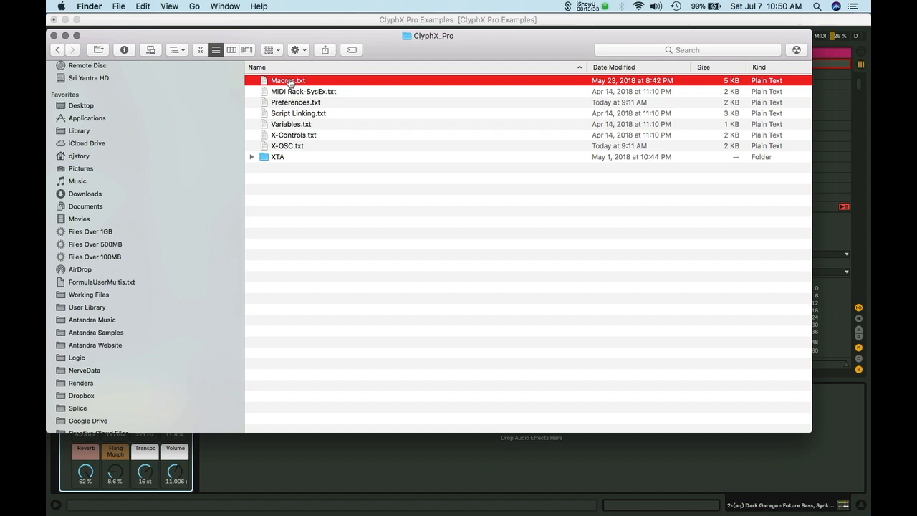
double_click(290, 82)
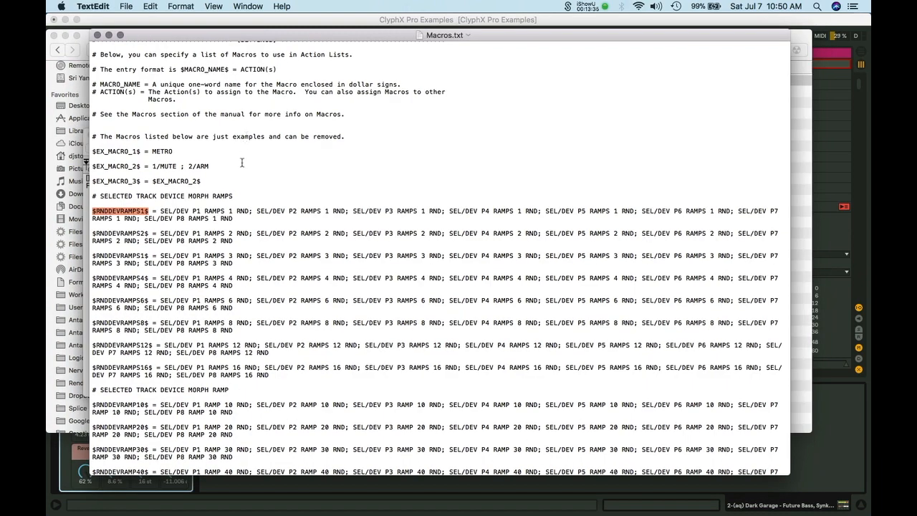
Examine how the $RNDDEVRAMPS1$ macro is written: its name, the enclosing dollar signs and the action list after the equals sign.
click(214, 218)
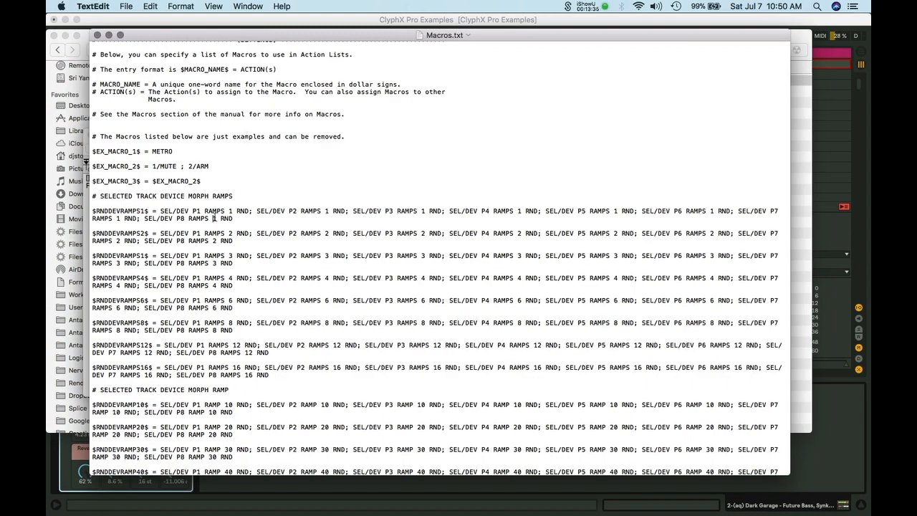
drag(90, 211, 105, 211)
double_click(109, 211)
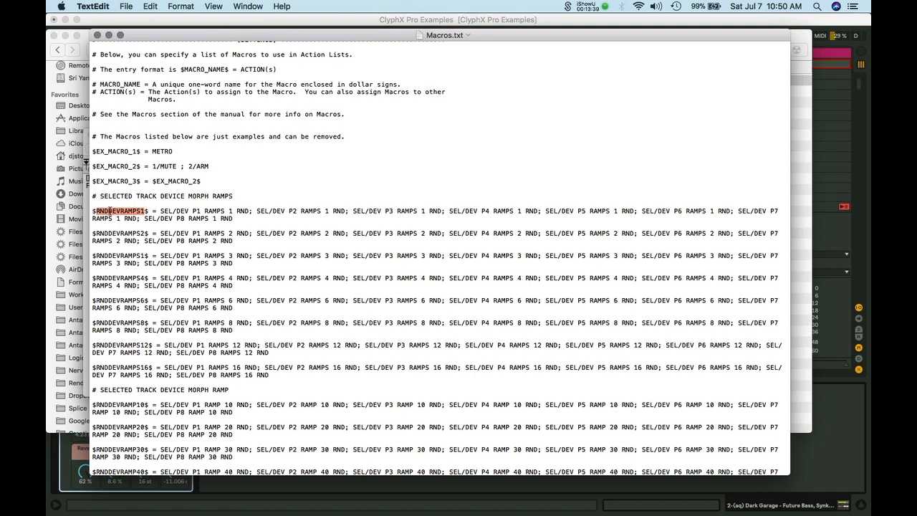
click(149, 211)
drag(150, 212, 143, 212)
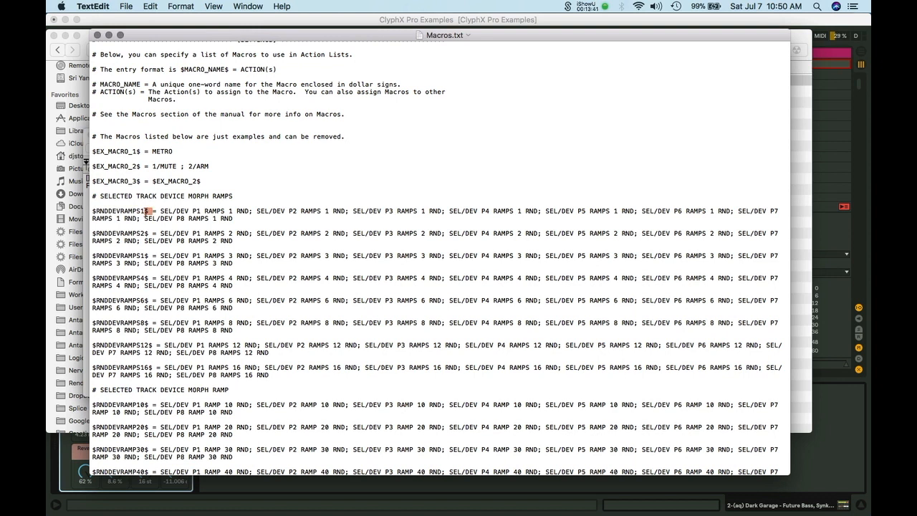
click(155, 211)
drag(161, 211, 244, 220)
click(234, 241)
Review the remaining device morph ramp macros in Macros.txt and highlight the name $RNDDEVRAMP20$.
scroll(313, 215, up, 1)
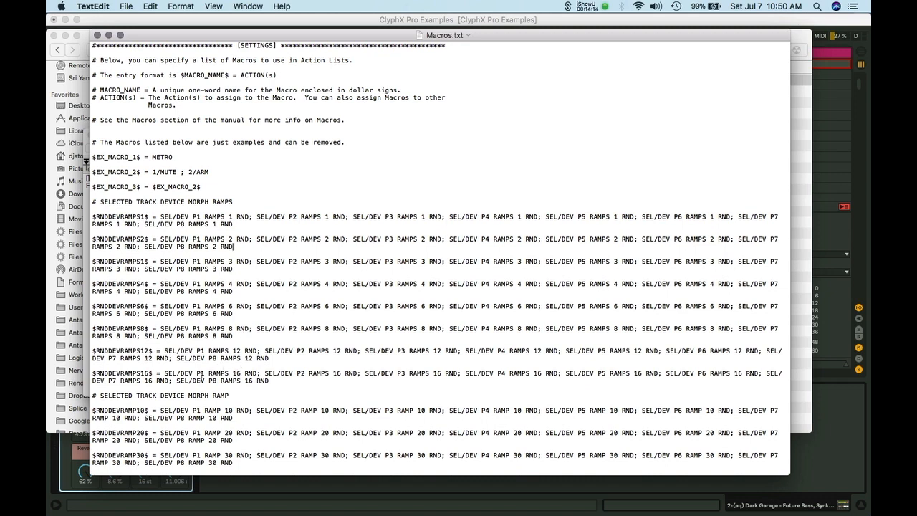
scroll(201, 373, down, 5)
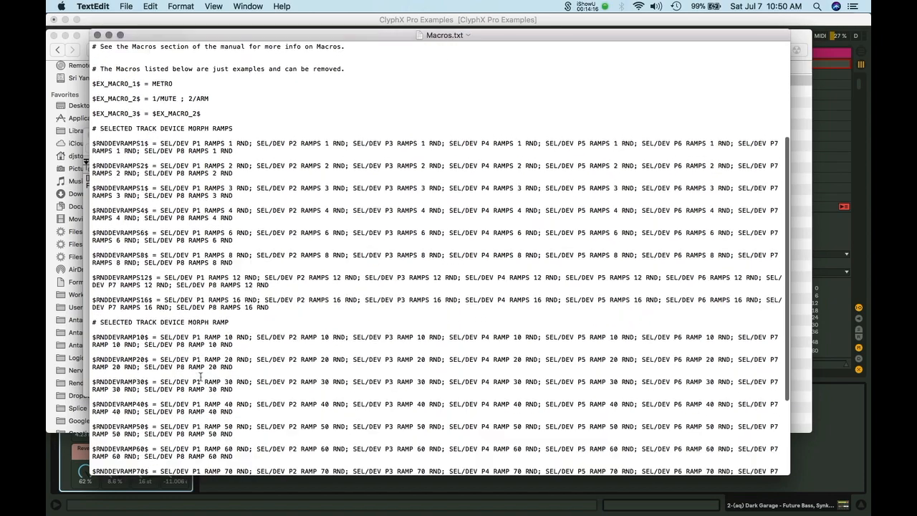
scroll(183, 363, down, 1)
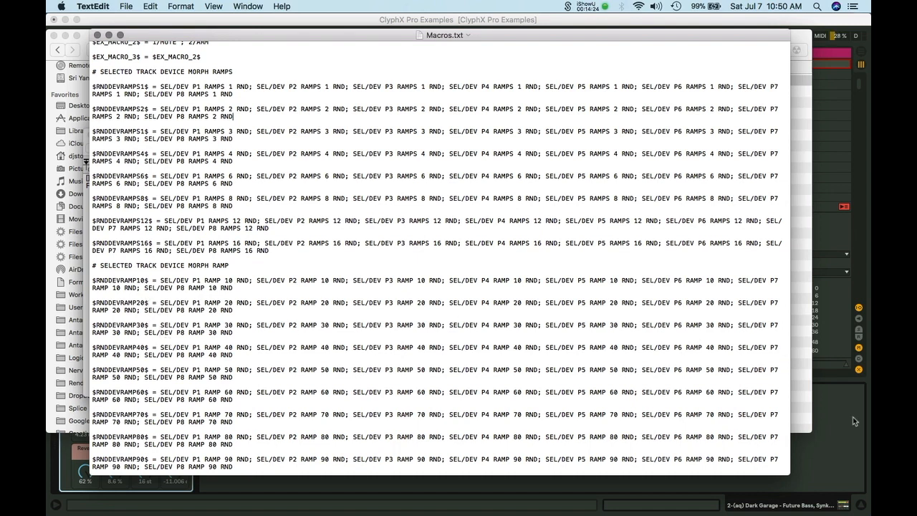
drag(146, 306, 90, 303)
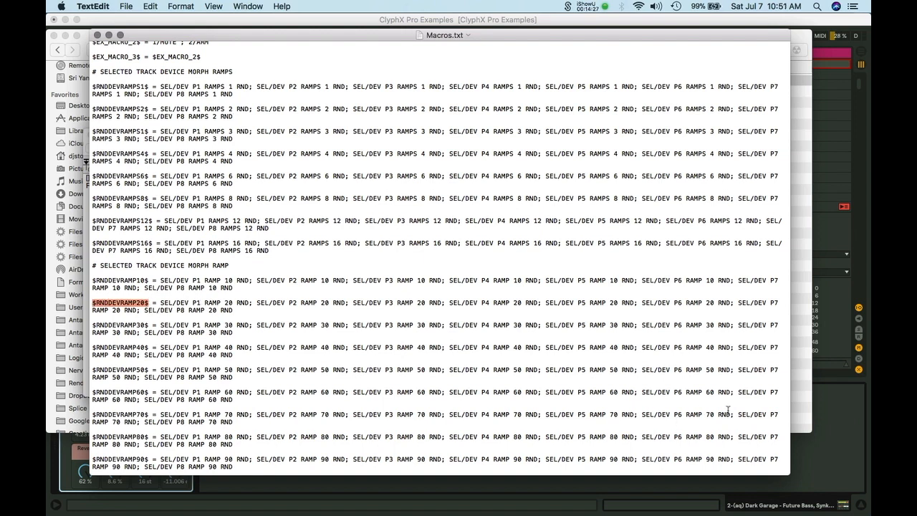
Return to Live, select the Dark Garage track, and launch the $RNDDEVRAMP30$, $RNDDEVRAMP10$ and $RNDDEVRAMP100$ clips in turn.
click(829, 440)
click(603, 76)
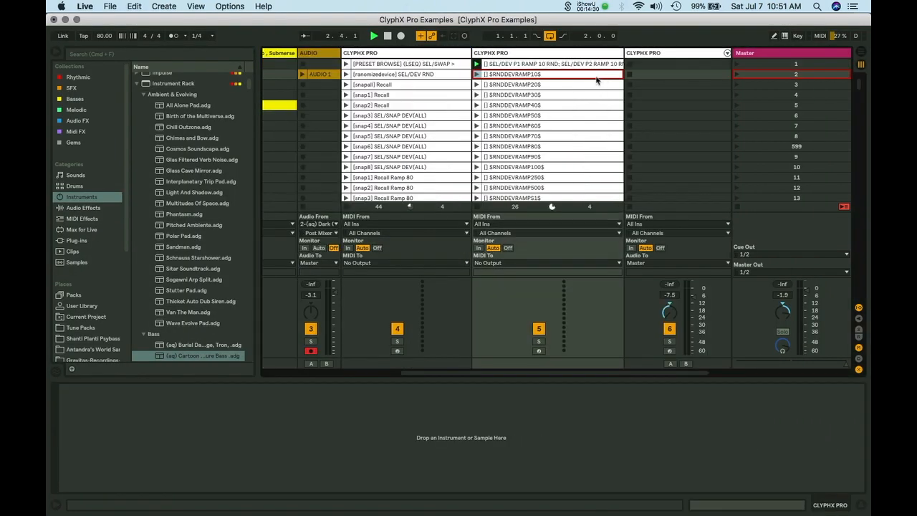
scroll(352, 117, left, 3)
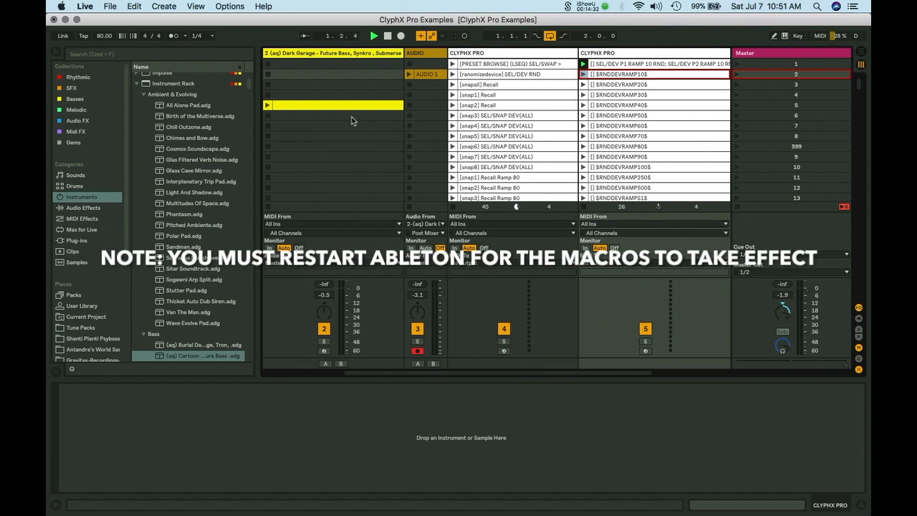
click(340, 54)
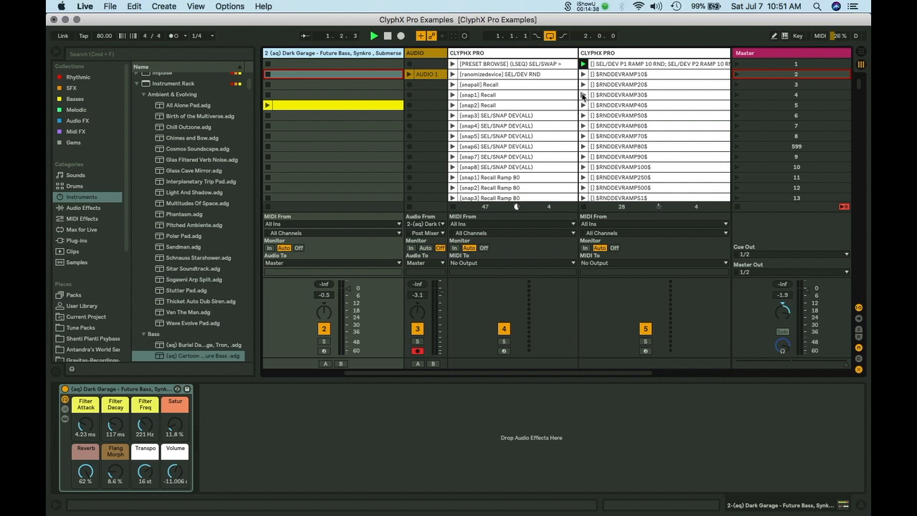
click(584, 94)
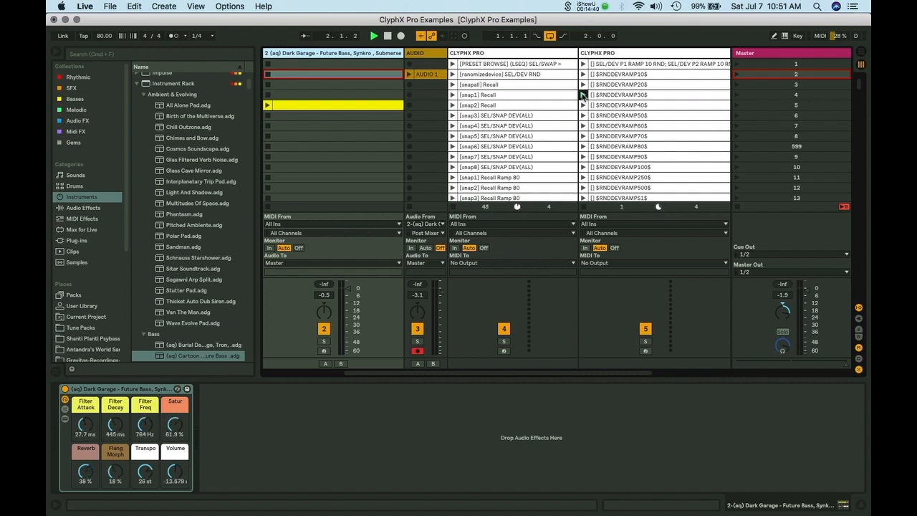
click(584, 74)
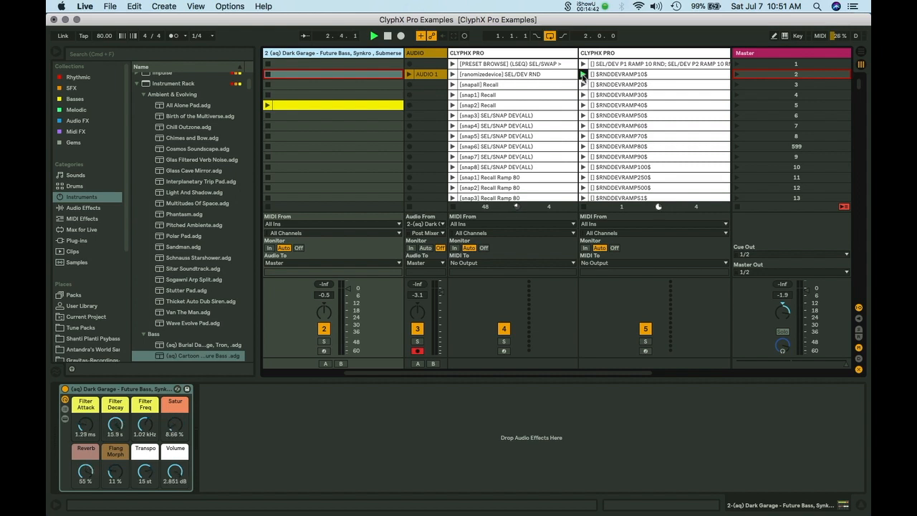
click(583, 168)
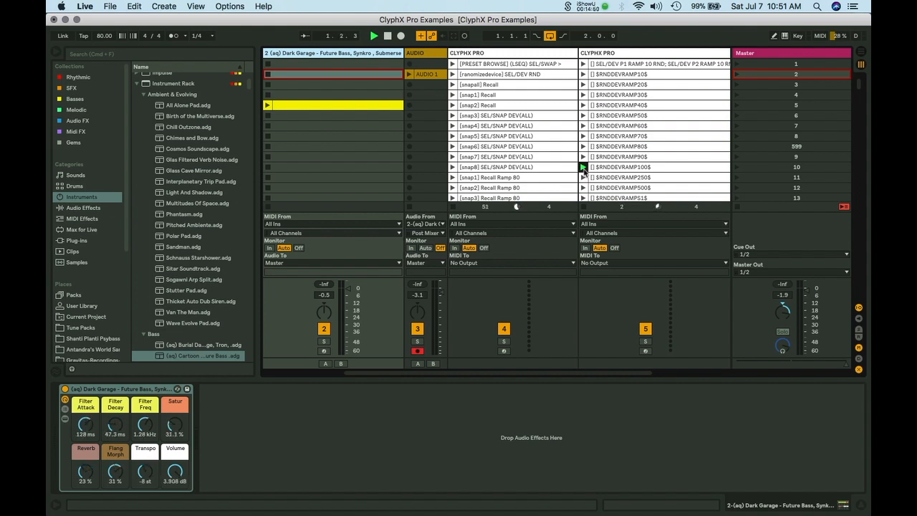
Move the AUDIO 1 clip on the AUDIO track down to scene 10, clear of the scenes above.
scroll(584, 147, down, 5)
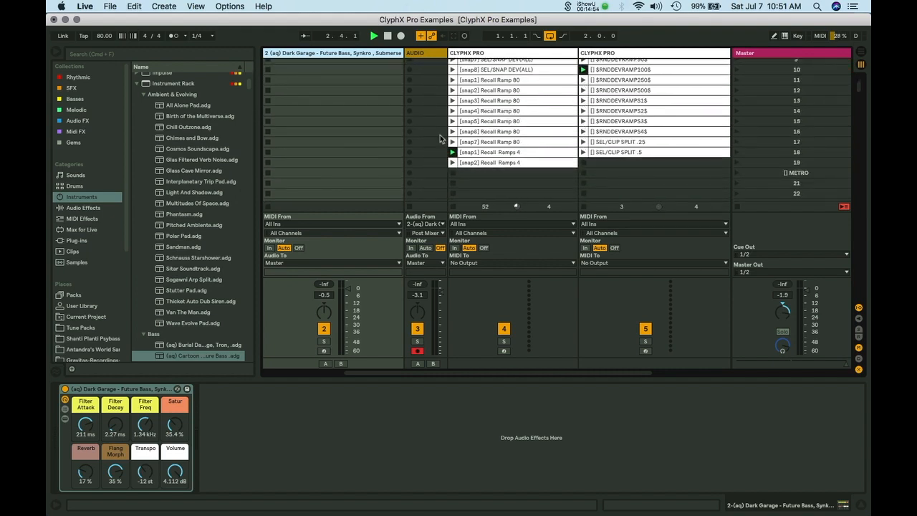
scroll(440, 135, up, 5)
scroll(440, 134, left, 5)
click(533, 74)
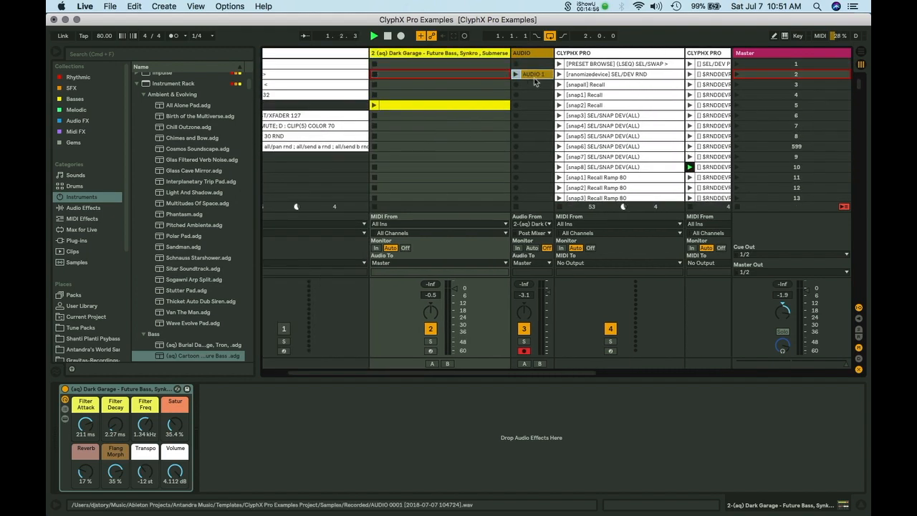
scroll(505, 165, right, 3)
scroll(497, 141, right, 3)
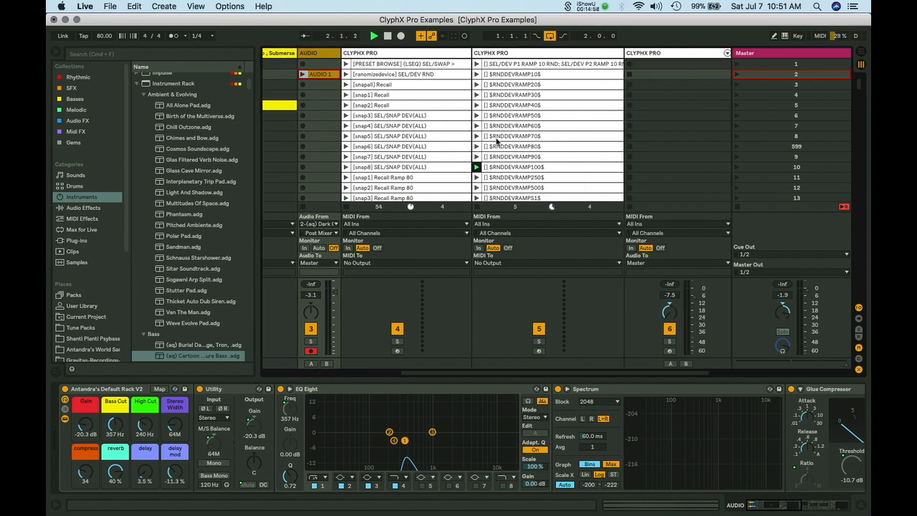
drag(320, 75, 319, 169)
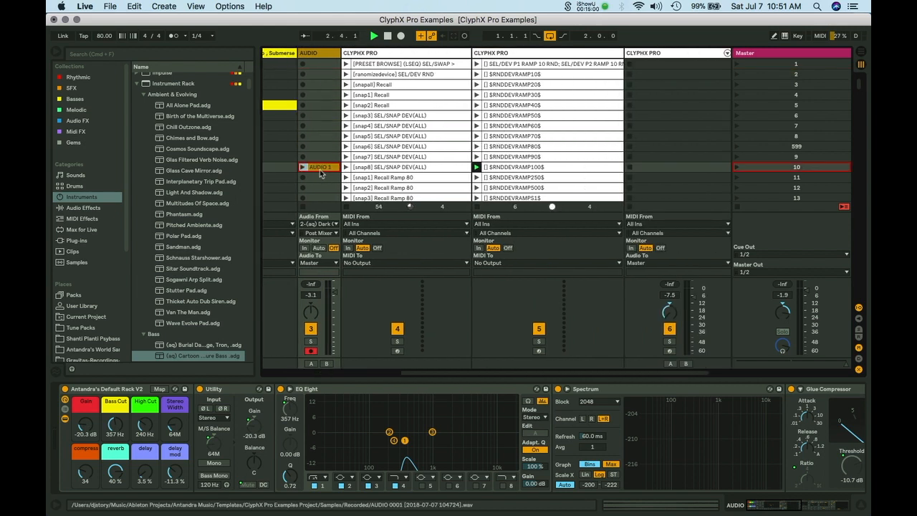
Select the AUDIO 1 clip and launch the SEL/CLIP SPLIT .25 X-Clip to slice it.
scroll(320, 173, down, 5)
scroll(319, 169, down, 1)
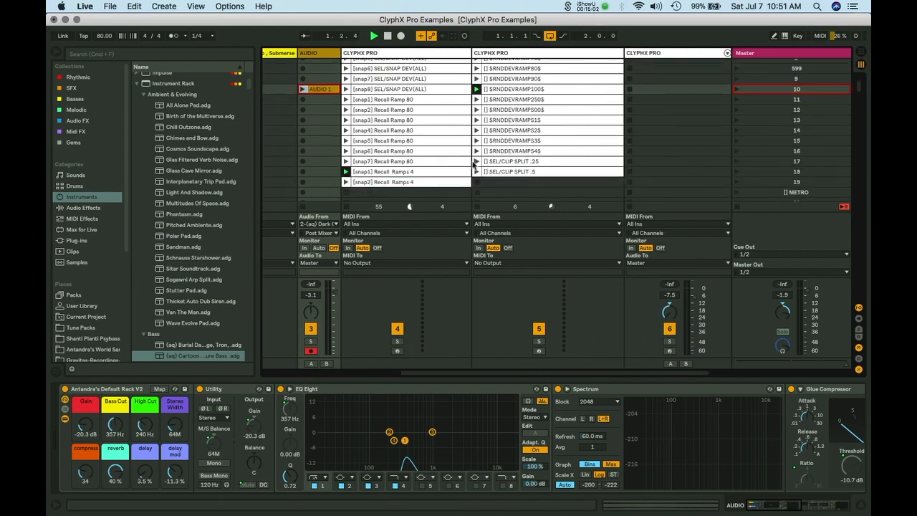
click(536, 164)
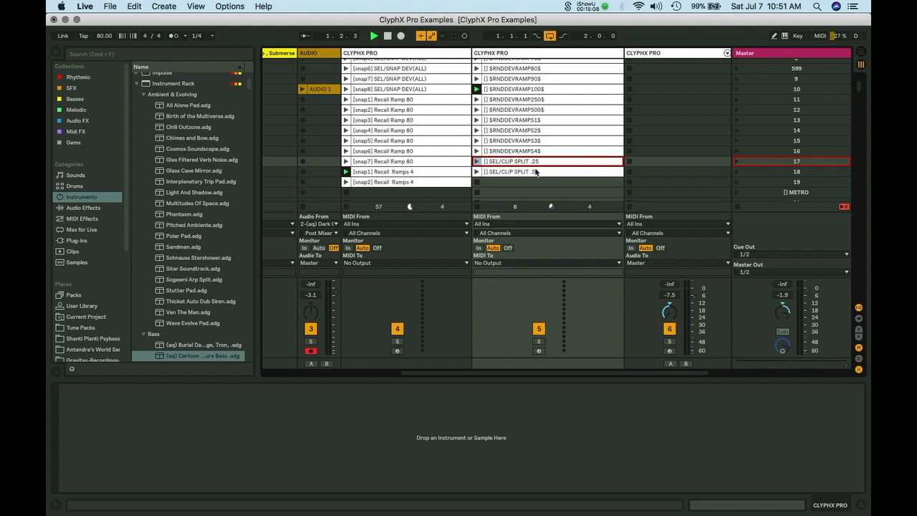
click(533, 173)
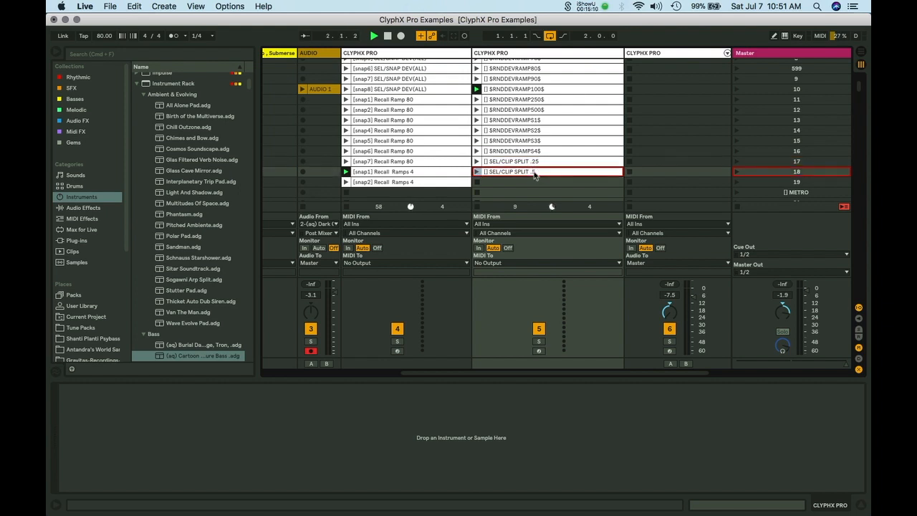
key(super+r)
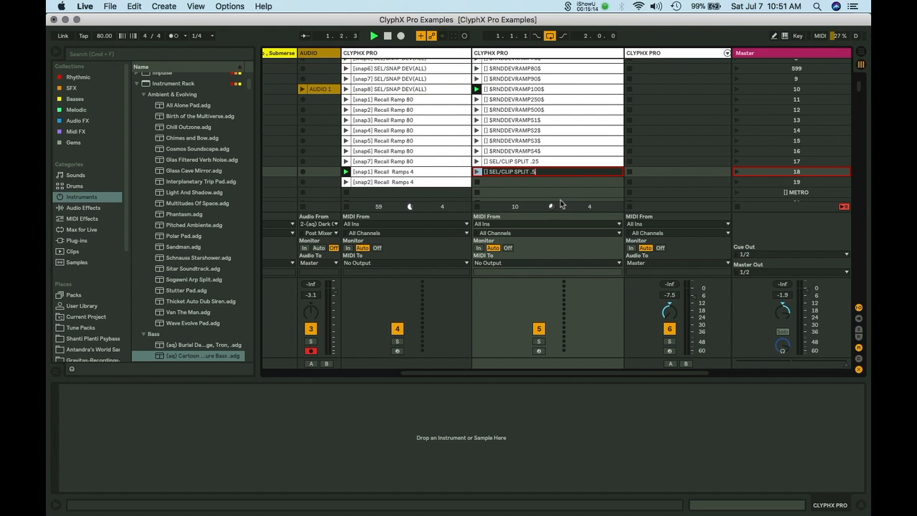
click(528, 164)
click(321, 91)
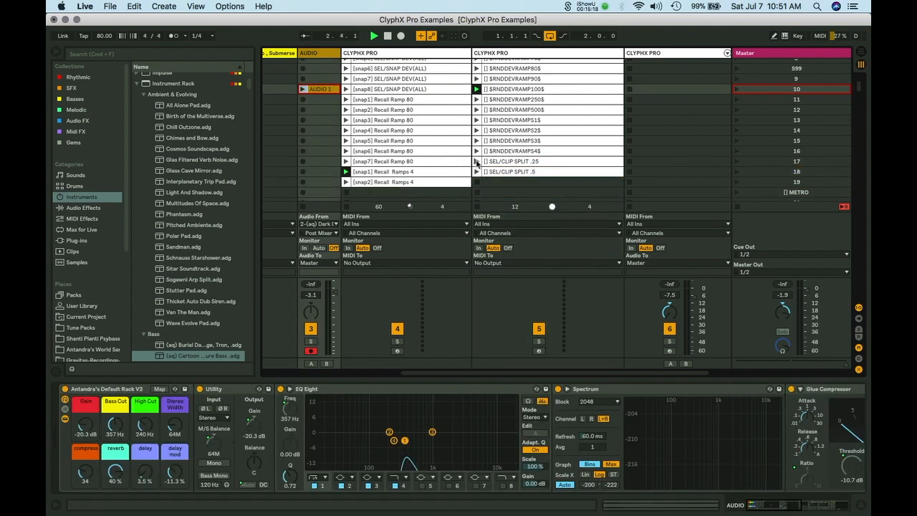
click(476, 162)
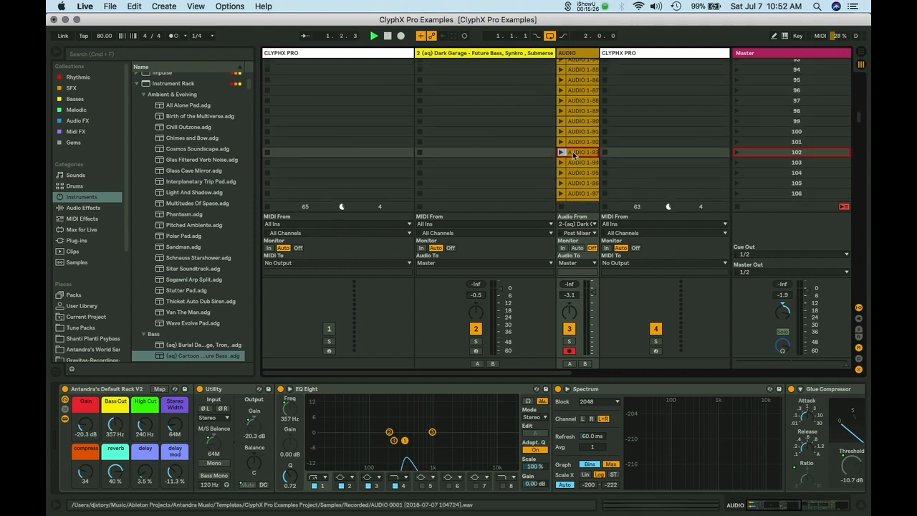
Examine the loop regions of slices AUDIO 1-93, AUDIO 1-94 and AUDIO 1-95 in the clip view.
click(573, 146)
drag(631, 340, 622, 344)
drag(566, 341, 557, 339)
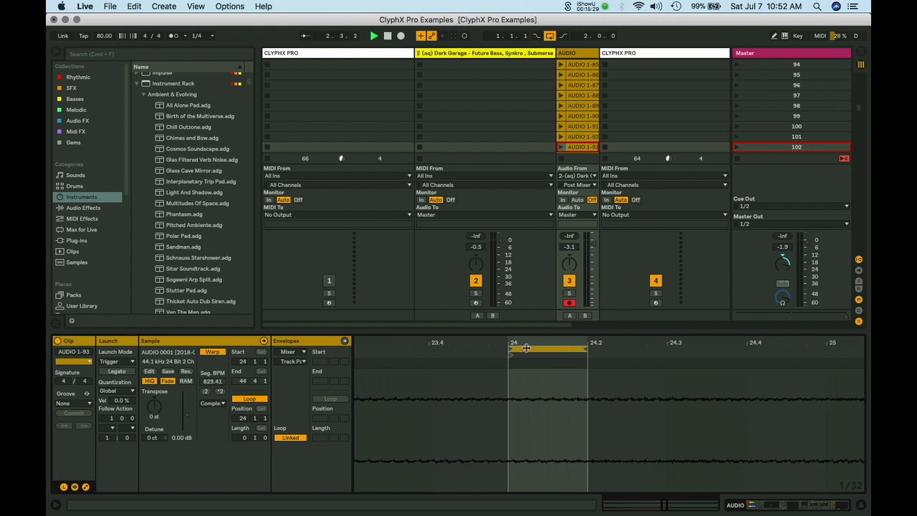
scroll(574, 139, down, 2)
click(574, 138)
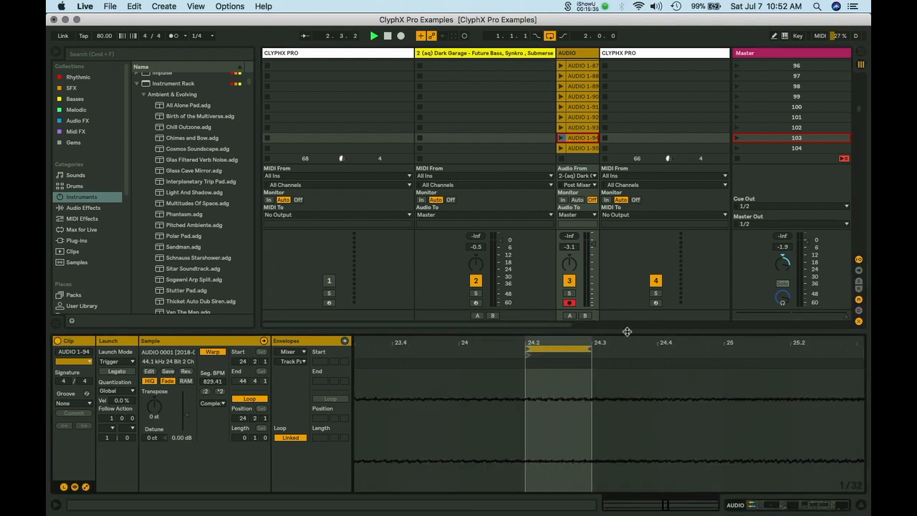
click(582, 147)
scroll(582, 150, up, 20)
scroll(582, 152, up, 20)
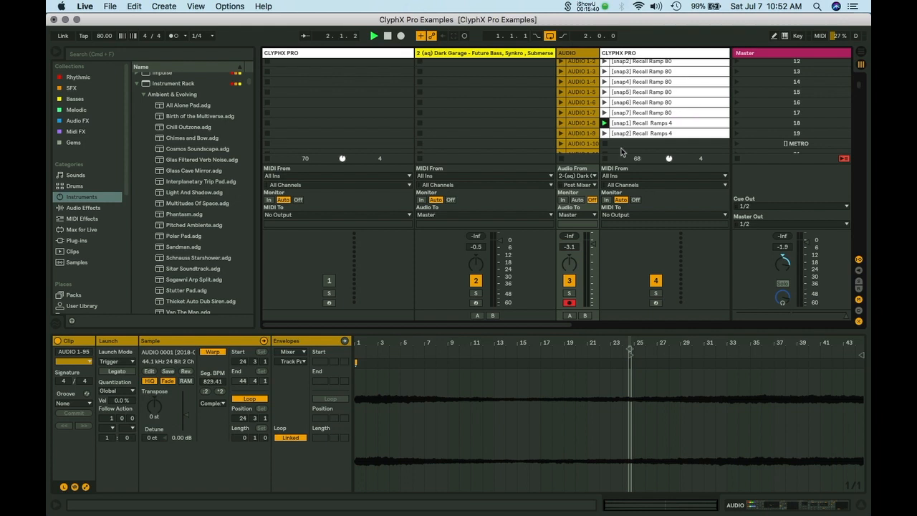
Compare the full AUDIO 1 clip with its first slice, AUDIO 1-1, and look through the list of slices.
scroll(590, 125, up, 4)
click(584, 92)
scroll(584, 93, down, 6)
scroll(585, 94, down, 20)
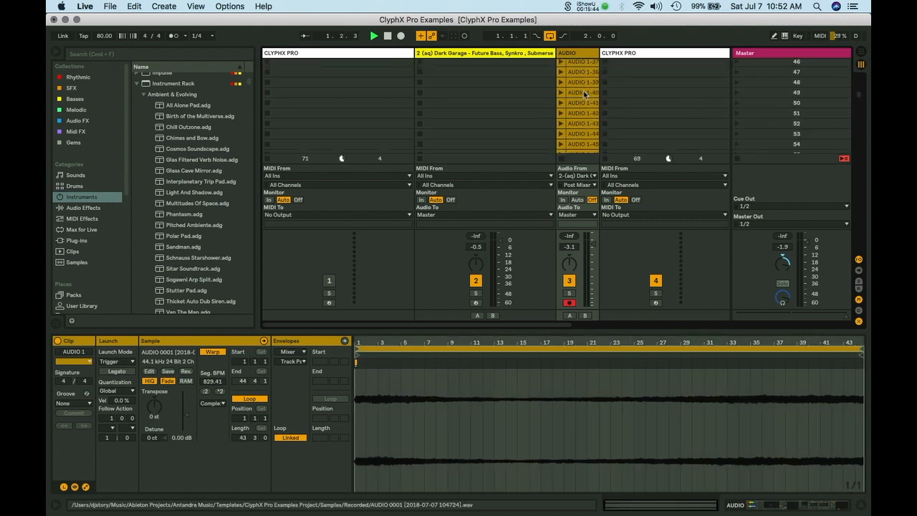
scroll(584, 94, up, 20)
click(581, 114)
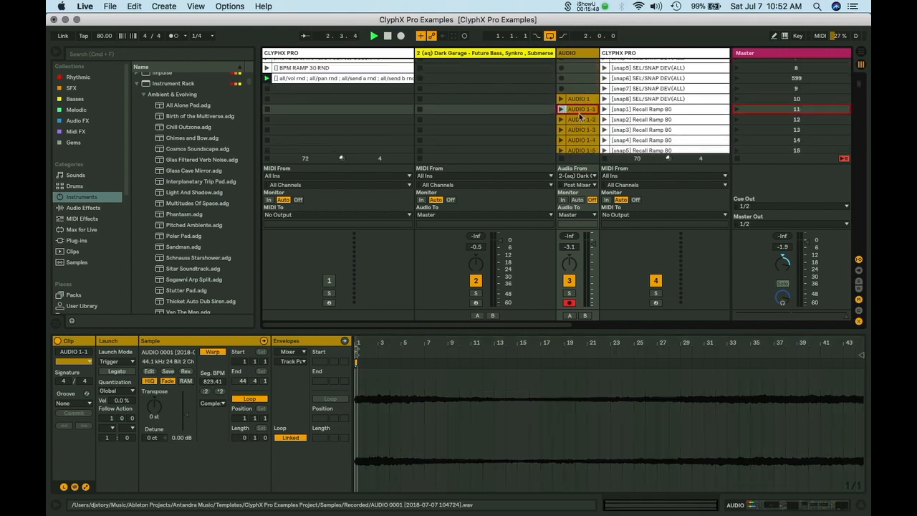
scroll(581, 117, down, 20)
scroll(579, 114, down, 20)
Rename the [] SEL/CLIP SPLIT .5 X-Clip to [] SEL/CLIP SPLIT 8 and launch it on the selected AUDIO 1 clip.
scroll(579, 115, right, 3)
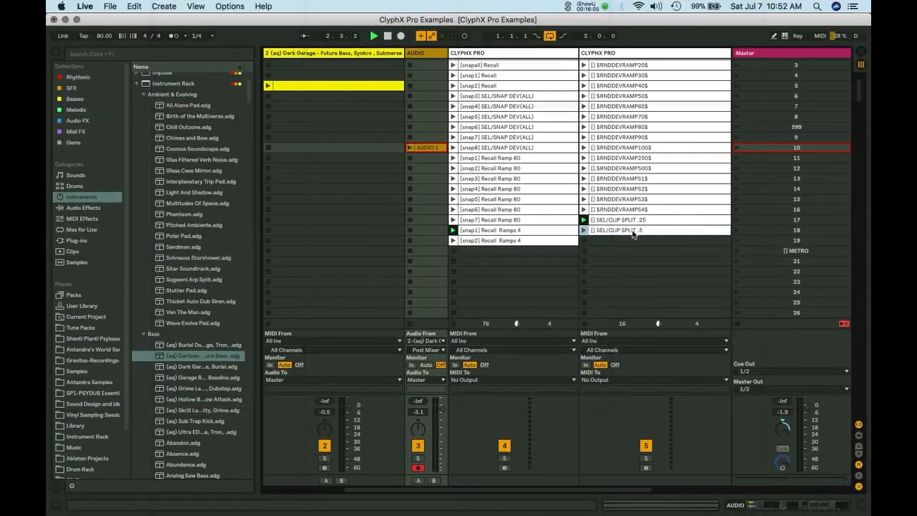
key(super+r)
key(Right)
key(BackSpace)
key(BackSpace)
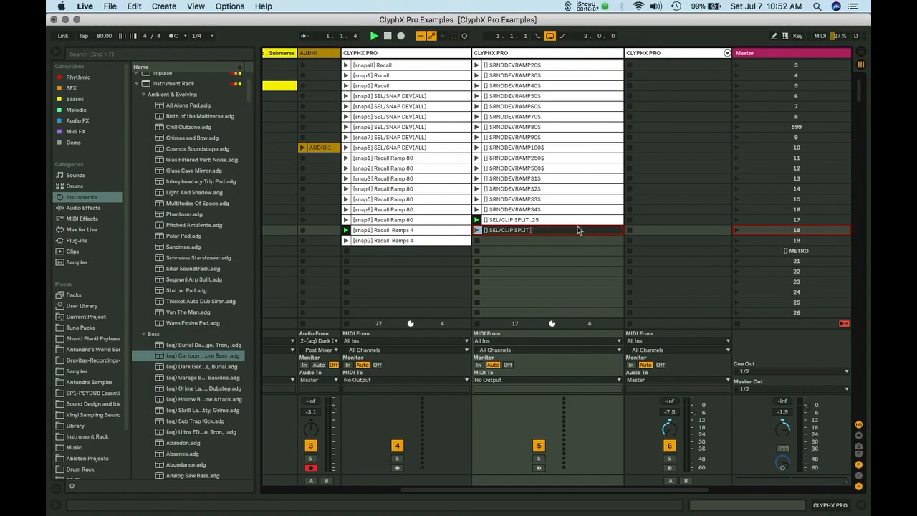
text(8)
key(Return)
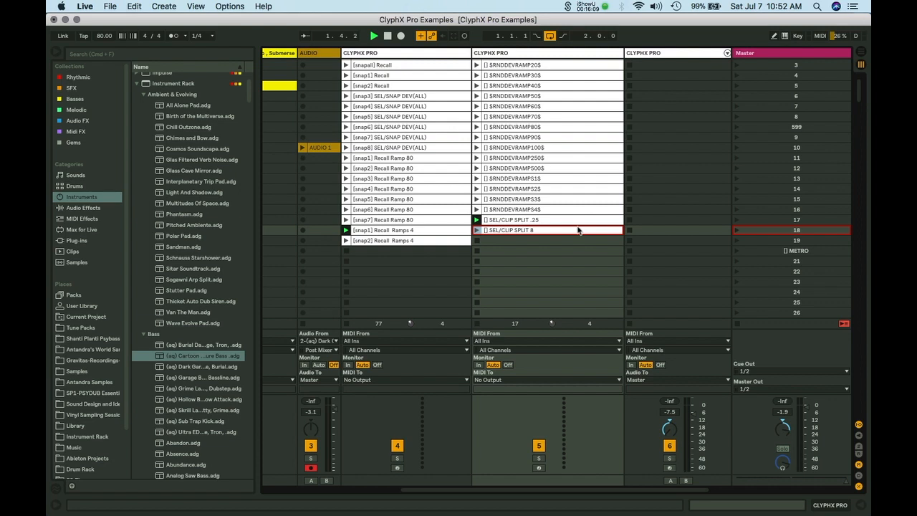
click(329, 150)
click(477, 230)
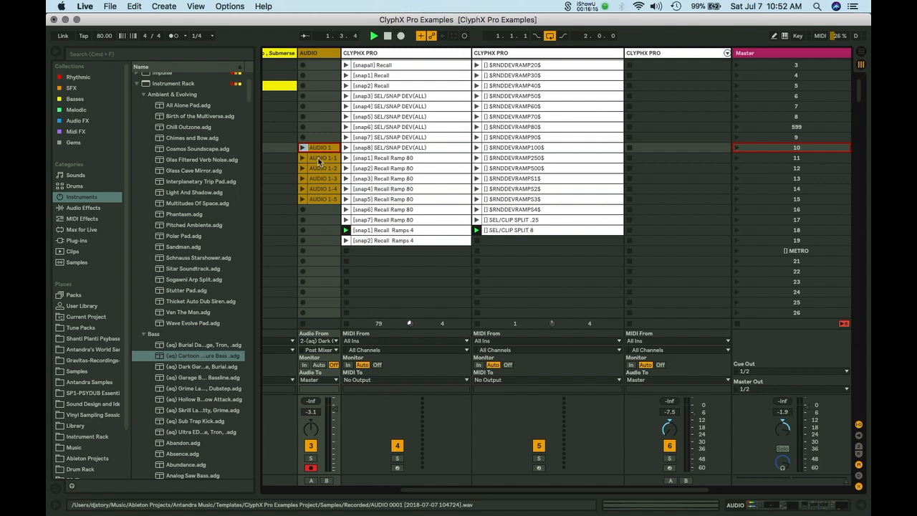
Select the clips AUDIO 1 through AUDIO 1-5, set their follow action to Next with a time of 0 0 1, and enable Legato.
click(328, 199)
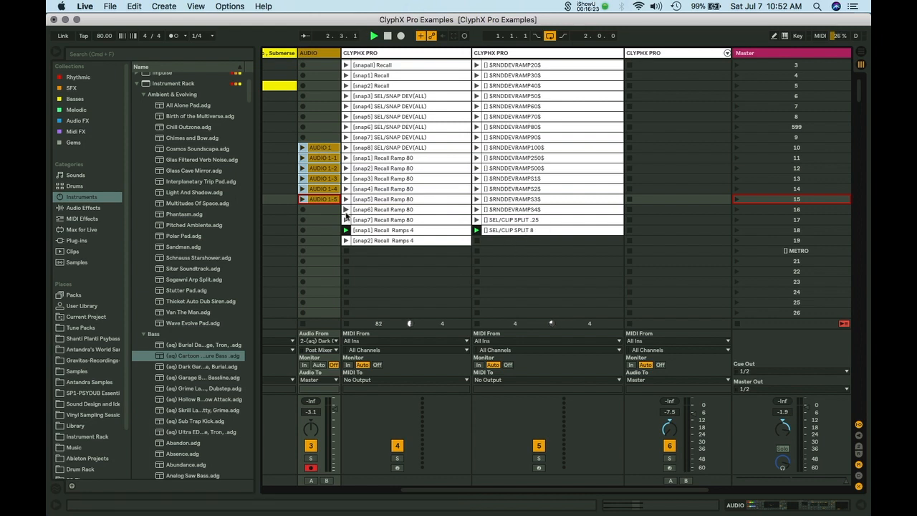
click(318, 148)
shift+click(315, 198)
key(shift+Tab)
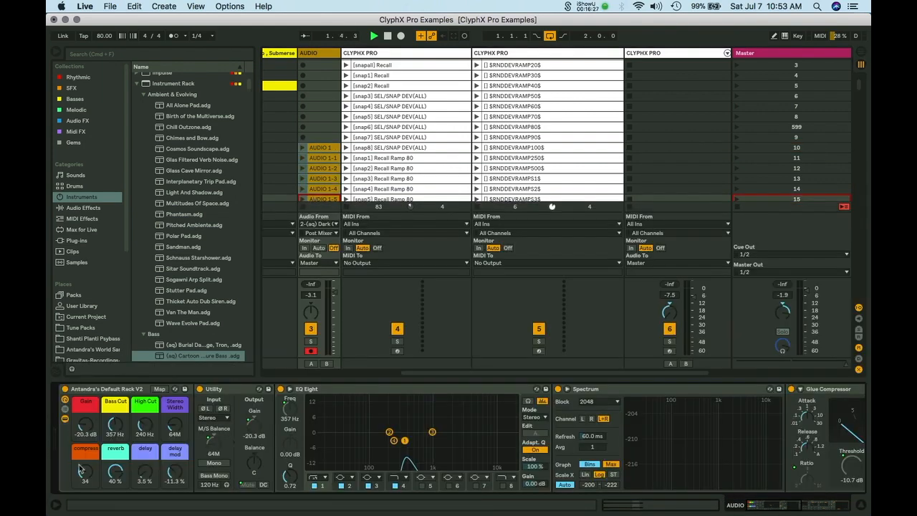
key(shift+Tab)
click(112, 427)
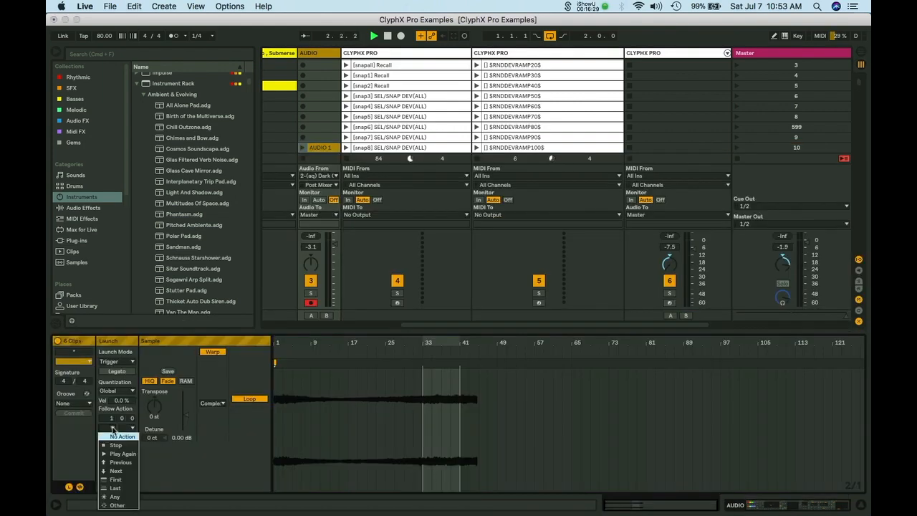
click(119, 472)
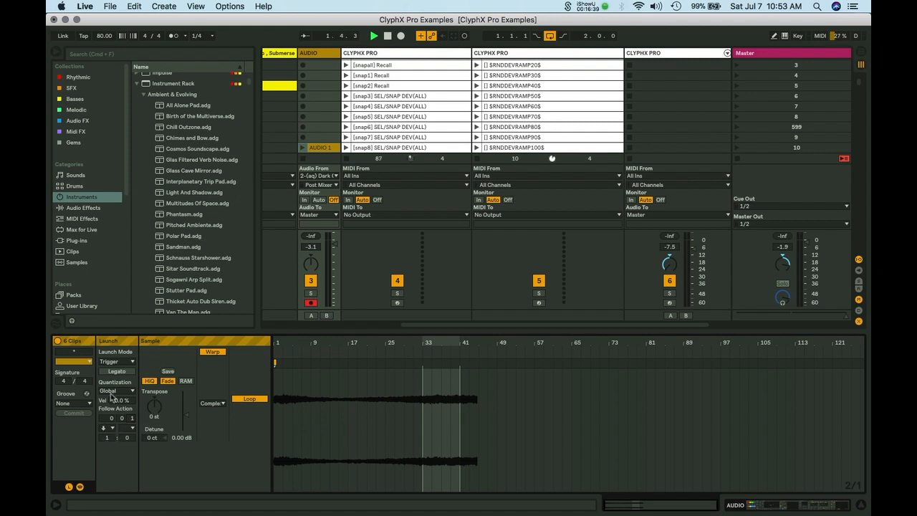
click(117, 372)
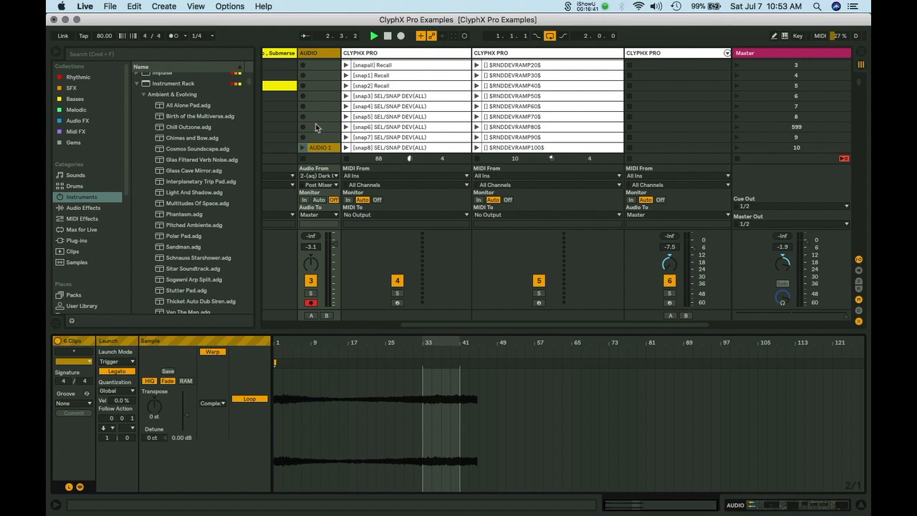
Launch the AUDIO 1 clip to play through the slices with the follow actions.
scroll(315, 128, down, 4)
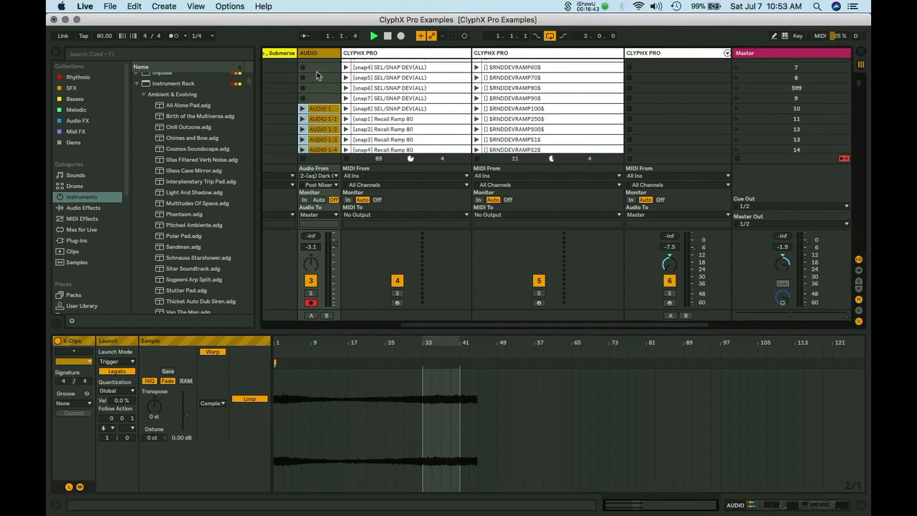
scroll(309, 107, down, 1)
click(304, 99)
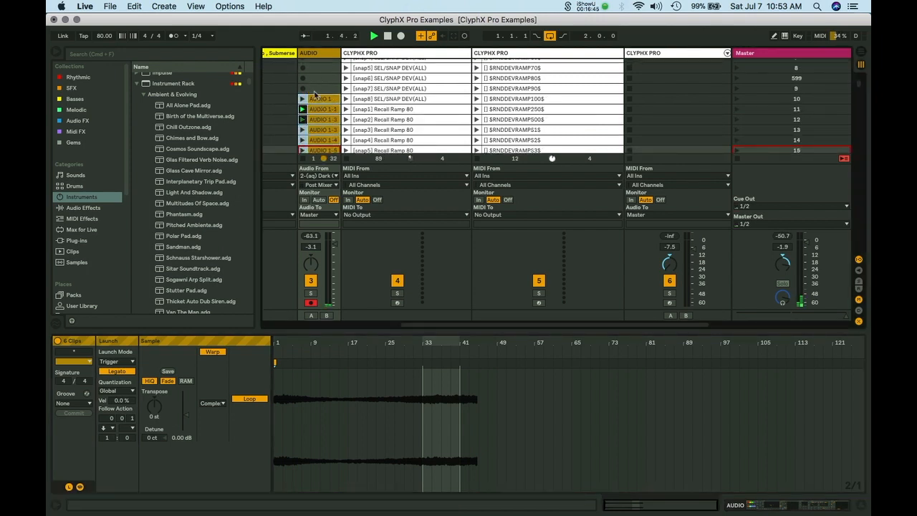
Delete all the devices from the AUDIO track, including Antandra's Default Rack V2.
click(320, 62)
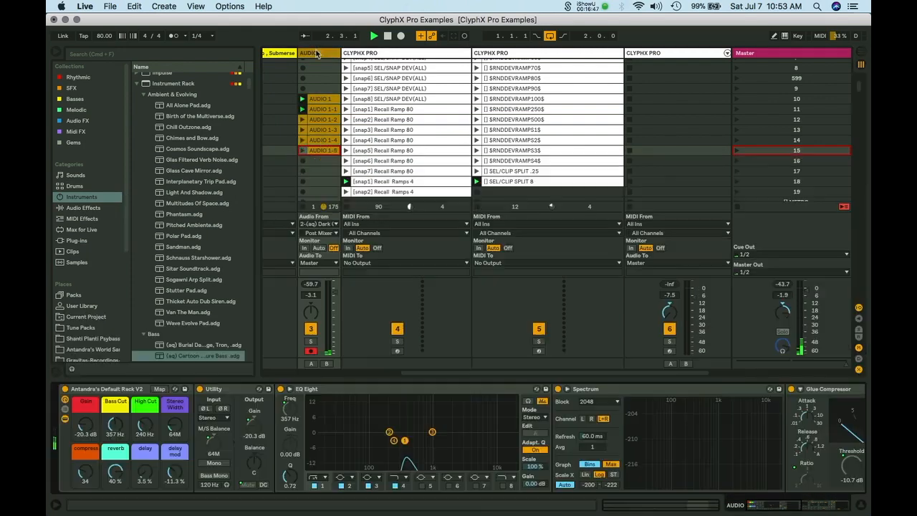
click(110, 390)
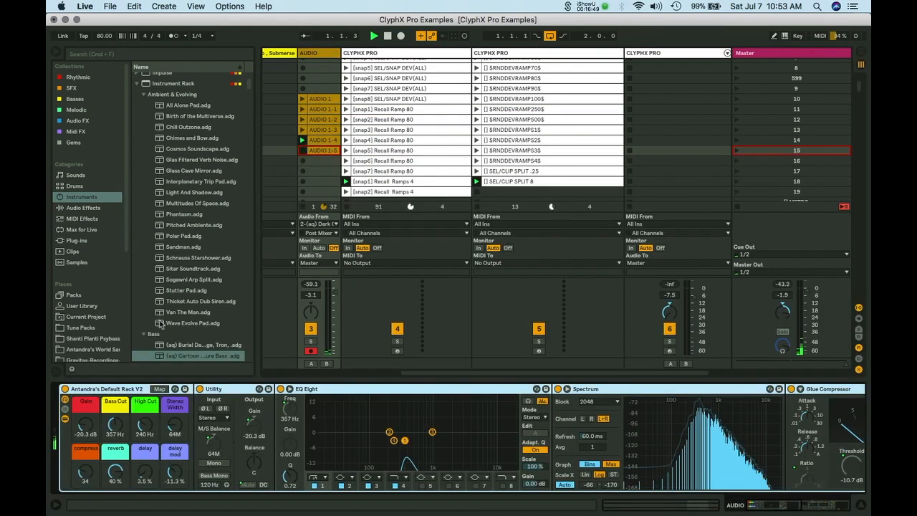
key(Delete)
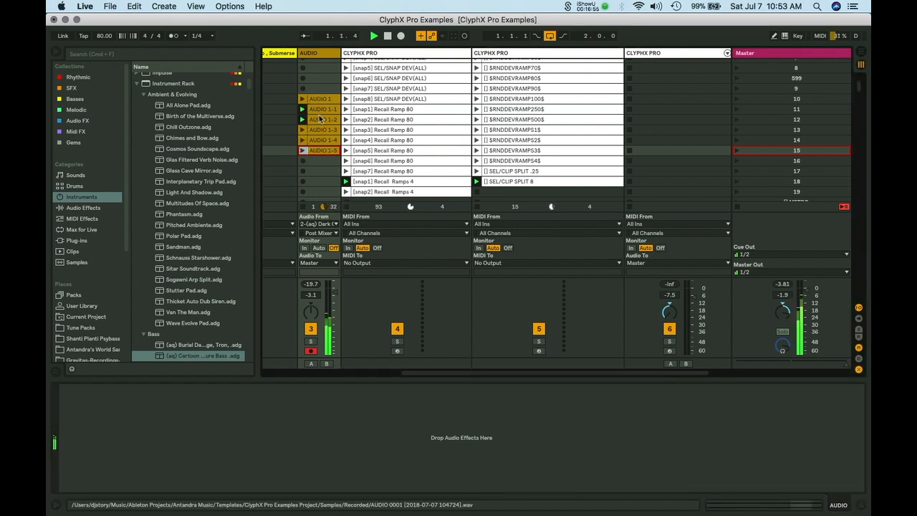
Change the follow action of the six selected audio slices to Any.
key(shift+Tab)
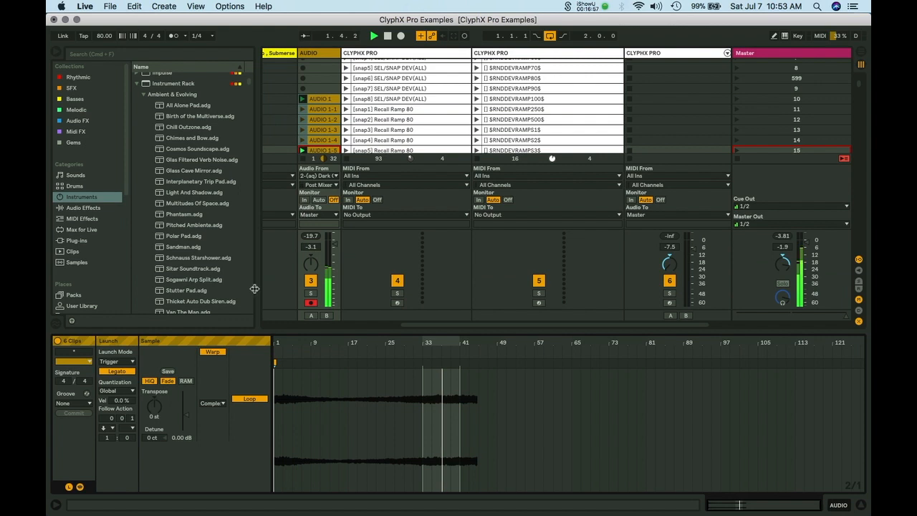
click(110, 428)
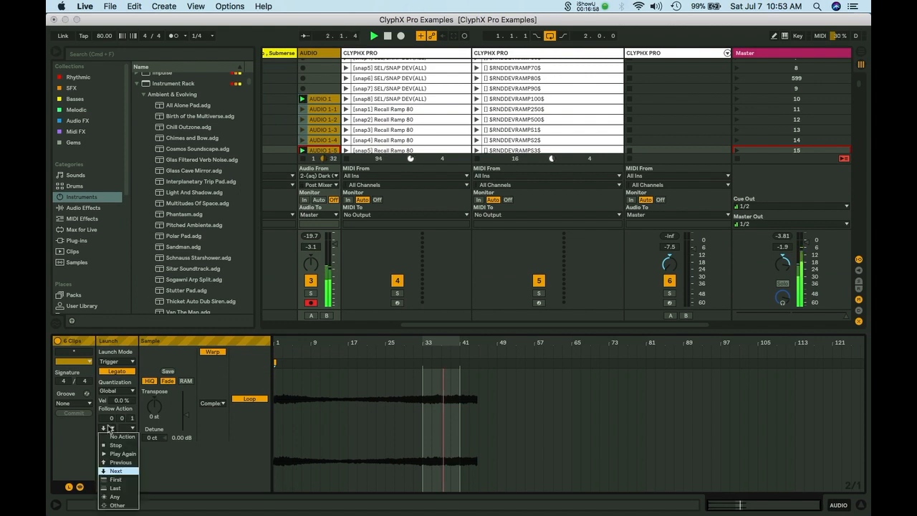
click(120, 497)
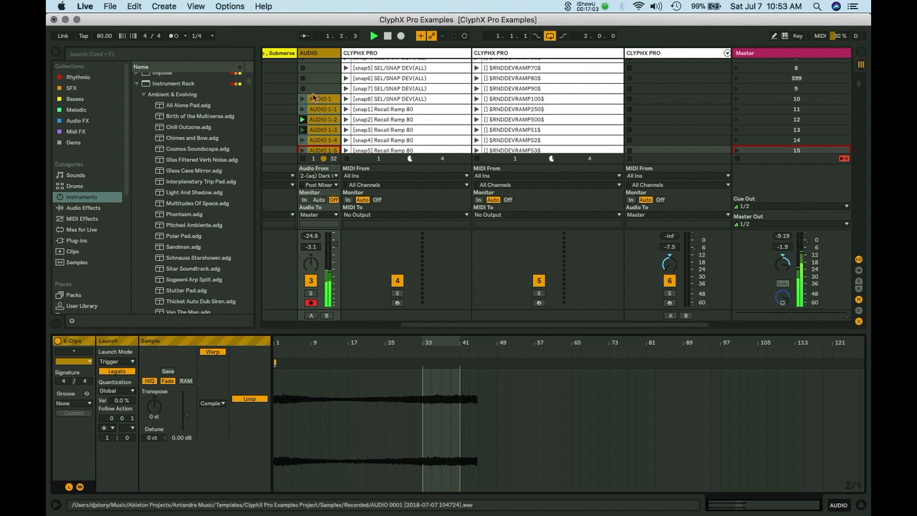
Hide the clip detail view and return to the first scenes around the Dark Garage track.
scroll(335, 127, down, 3)
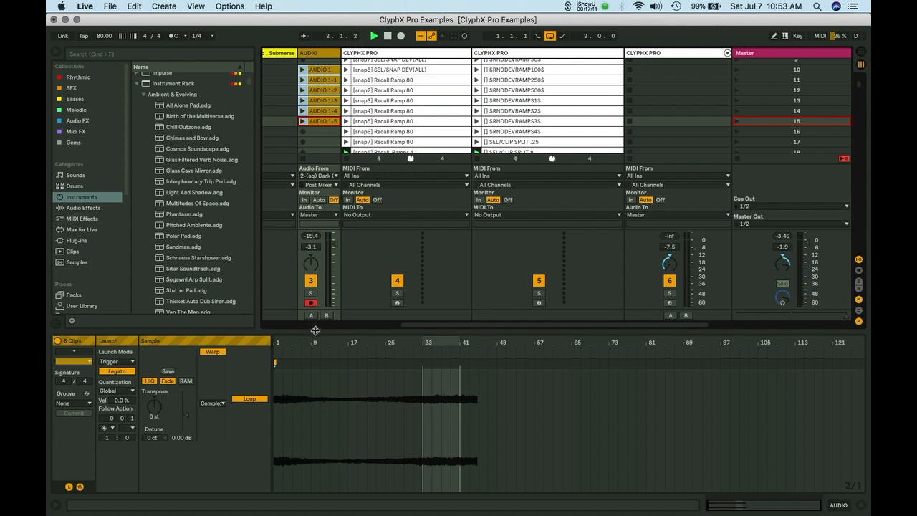
double_click(315, 330)
scroll(394, 233, left, 3)
scroll(394, 233, up, 2)
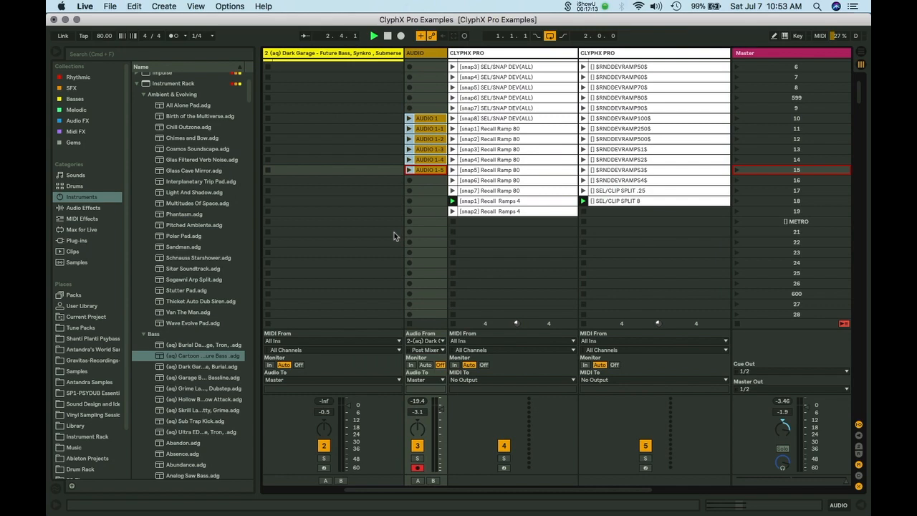
scroll(394, 232, up, 3)
scroll(394, 233, left, 2)
scroll(550, 242, left, 2)
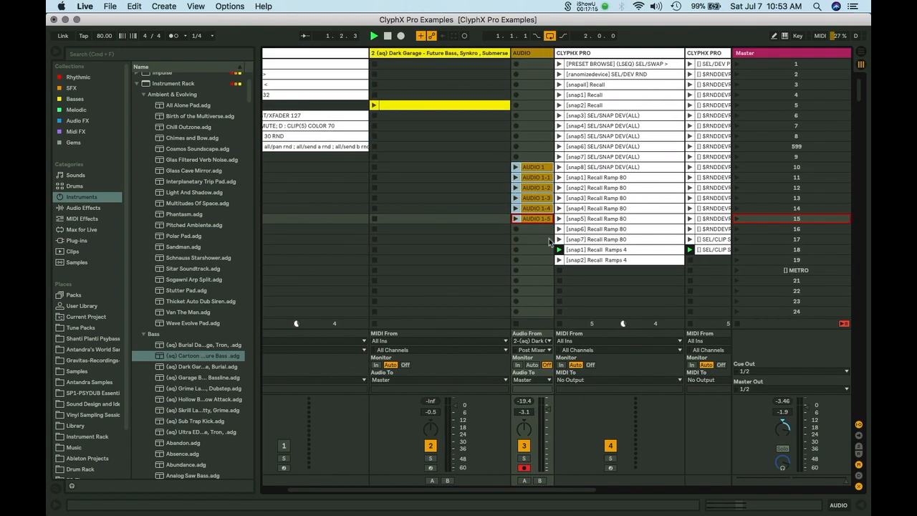
Select the [] METRO scene on the Master track and look at the arrangement before returning to the session.
click(594, 188)
scroll(582, 193, right, 2)
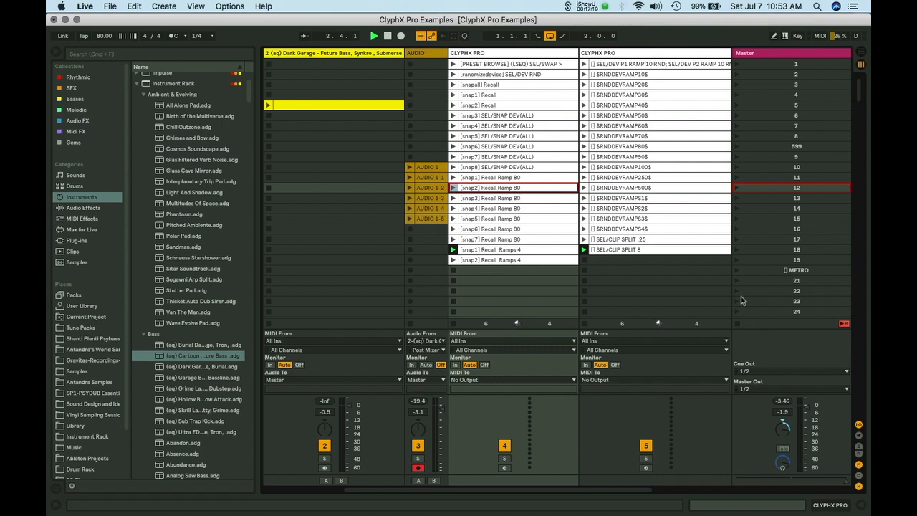
click(762, 272)
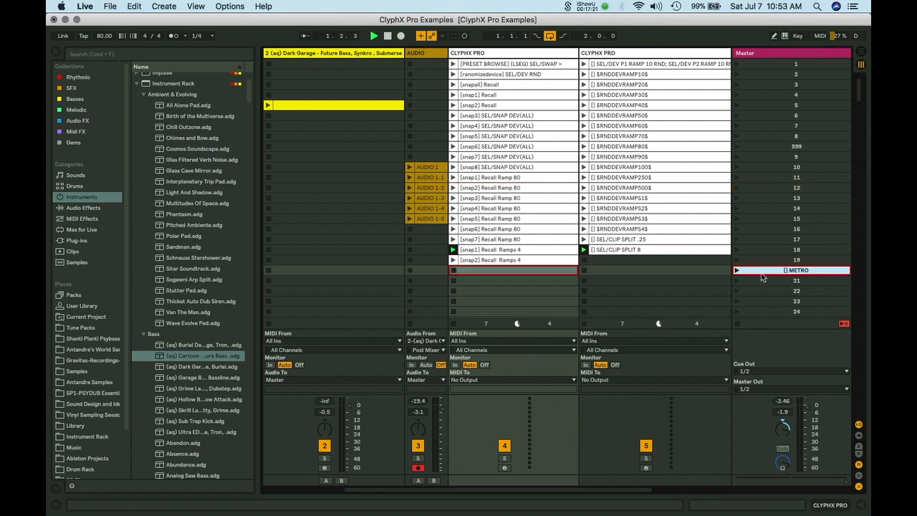
key(Tab)
key(Tab)
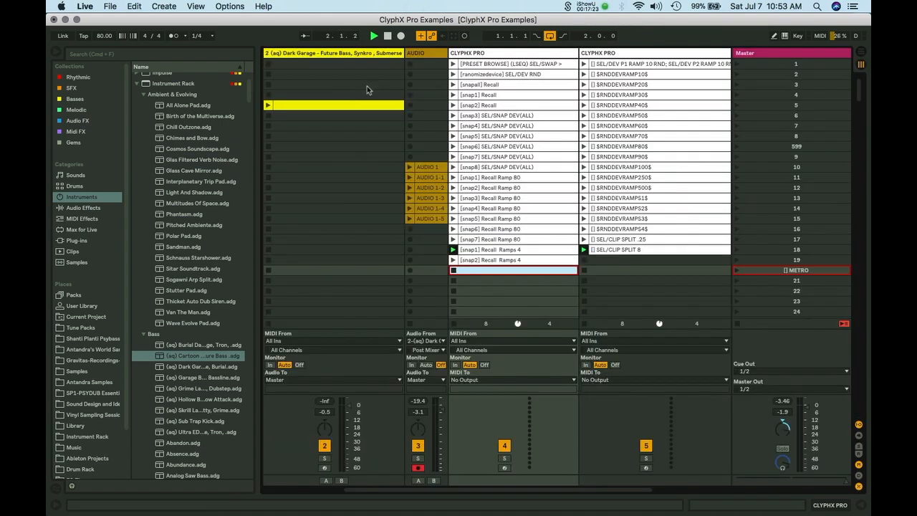
Show the devices of CLYPHX PRO track 6 and select the ClyphX Pro Note Trigger Rack.
scroll(647, 109, right, 2)
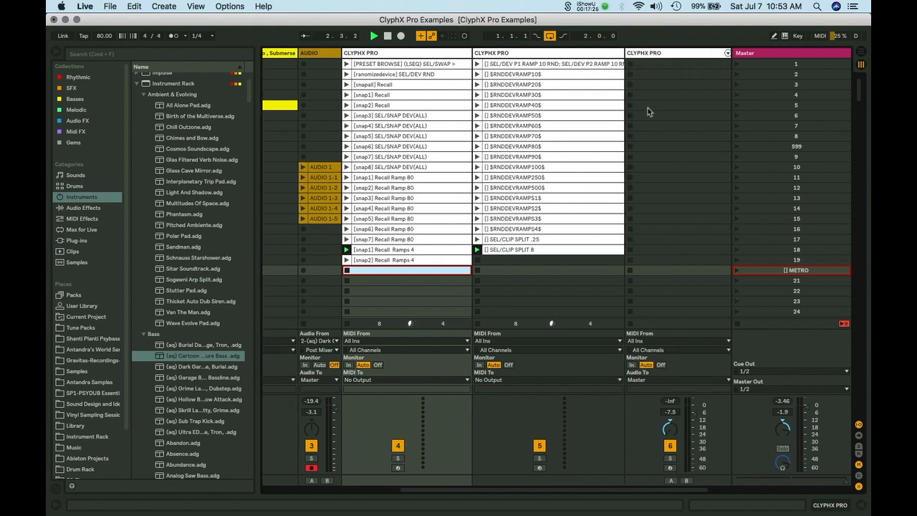
double_click(647, 53)
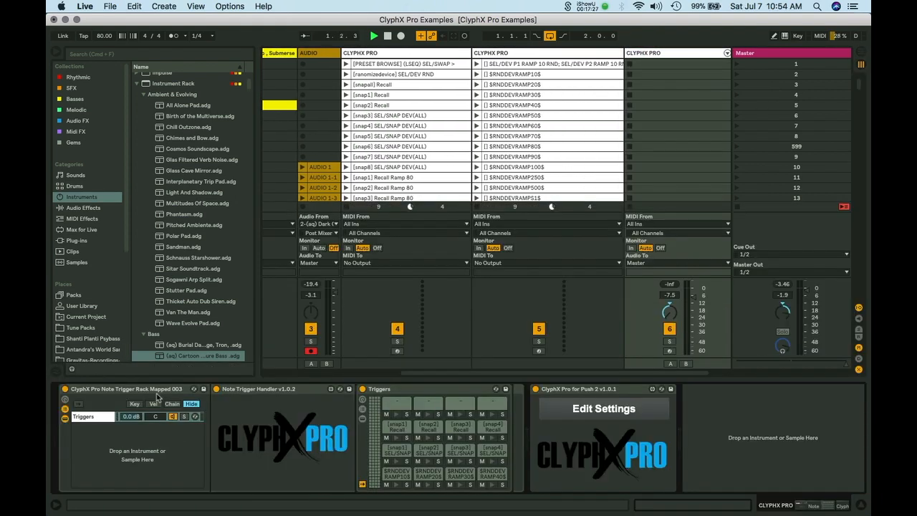
click(150, 393)
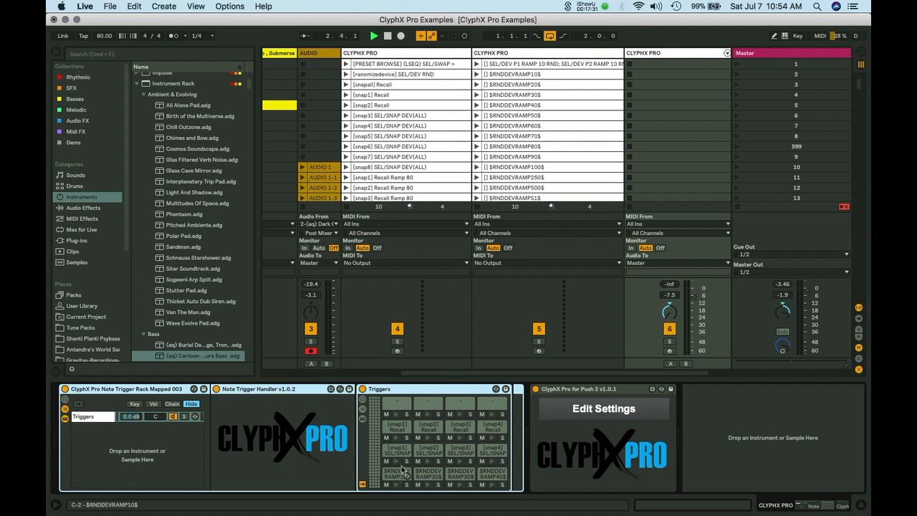
Create an empty MIDI clip in scene 1 of CLYPHX PRO track 6 and examine the trigger names beside its note lanes.
double_click(643, 64)
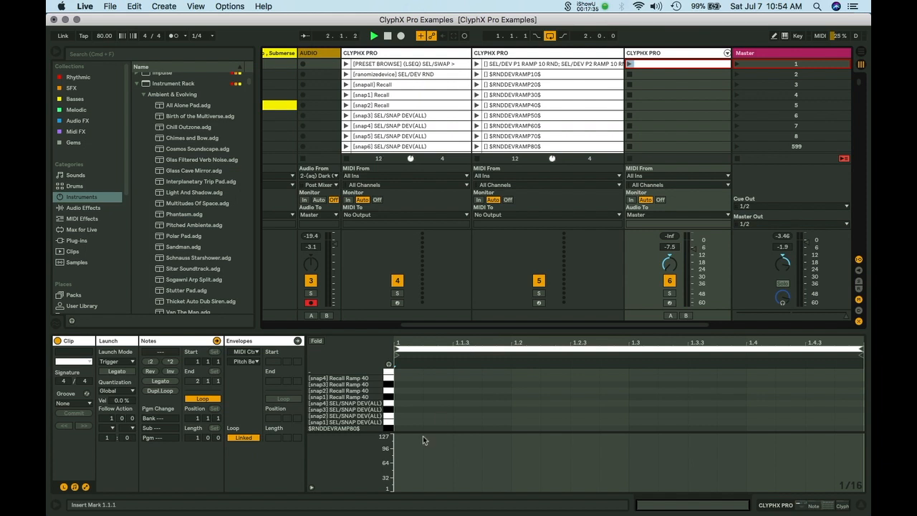
scroll(417, 426, down, 4)
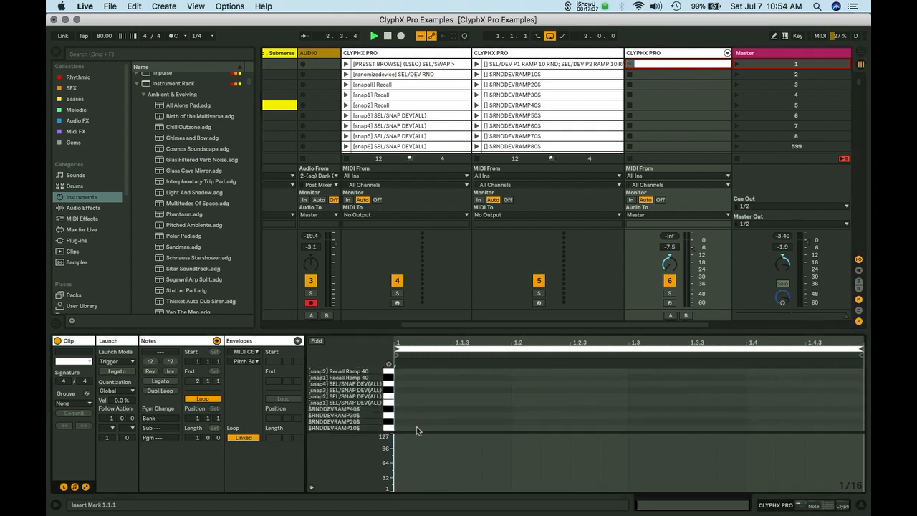
scroll(416, 427, up, 3)
key(Tab)
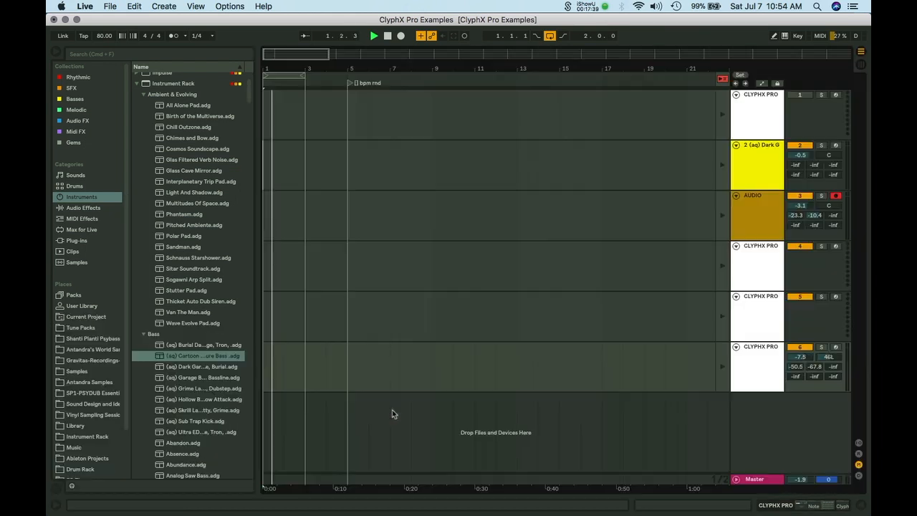
key(Tab)
Rename the empty C-1 pad in the Triggers rack to [] METRO.
key(shift+Tab)
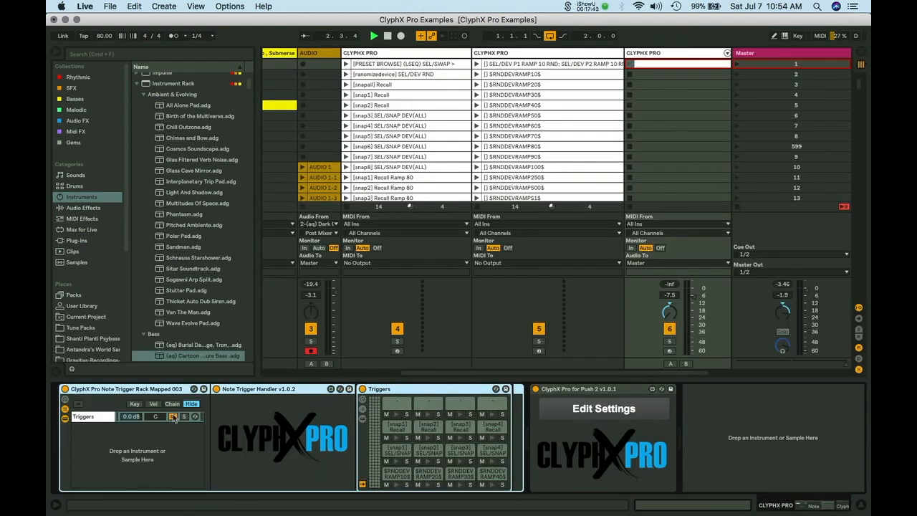
click(397, 405)
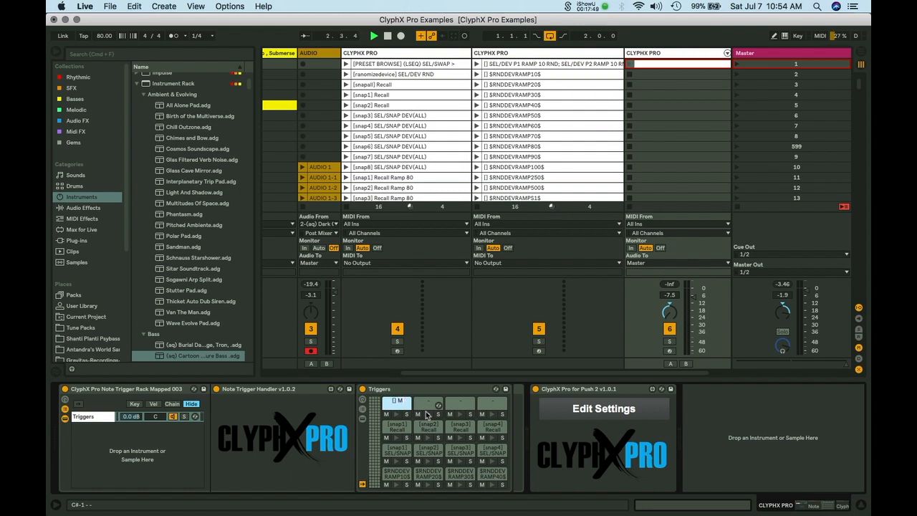
text(RO)
Add five sixteenth notes to the [] METRO lane of track 6's scene 1 clip, at 1.1, 1.2, 1.2.3, 1.3.2 and 1.4.
double_click(644, 64)
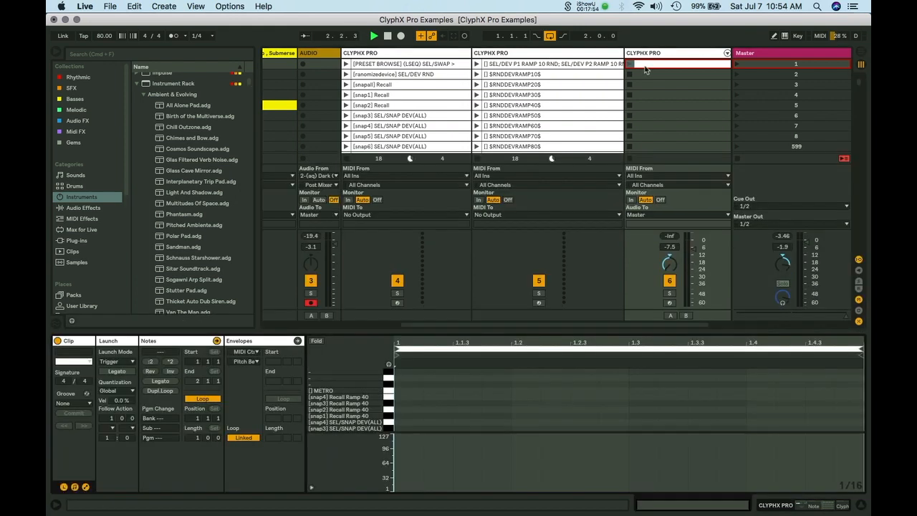
double_click(409, 391)
click(473, 392)
double_click(519, 391)
double_click(586, 391)
double_click(681, 390)
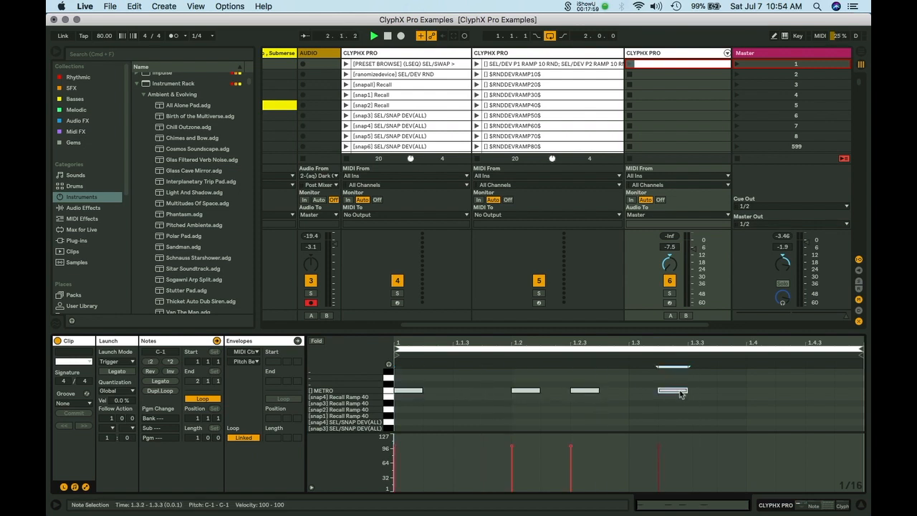
double_click(753, 390)
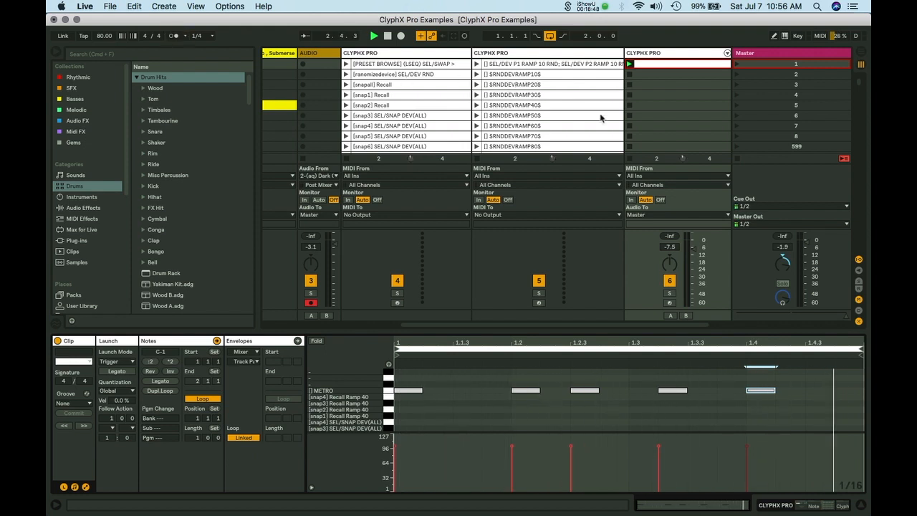
Show the devices of CLYPHX PRO track 6 and examine the action lists of buttons 2 and 3 in the Push 2 Matrix Editor.
click(634, 54)
click(634, 55)
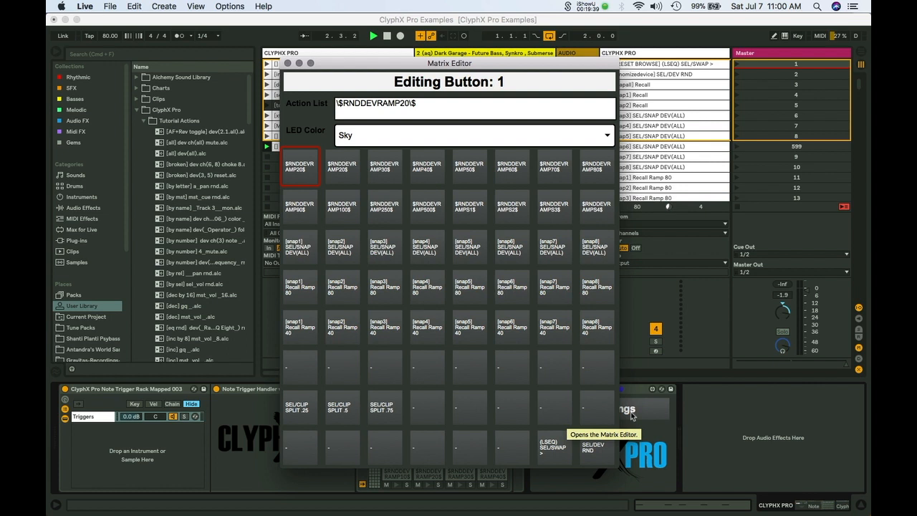
click(344, 179)
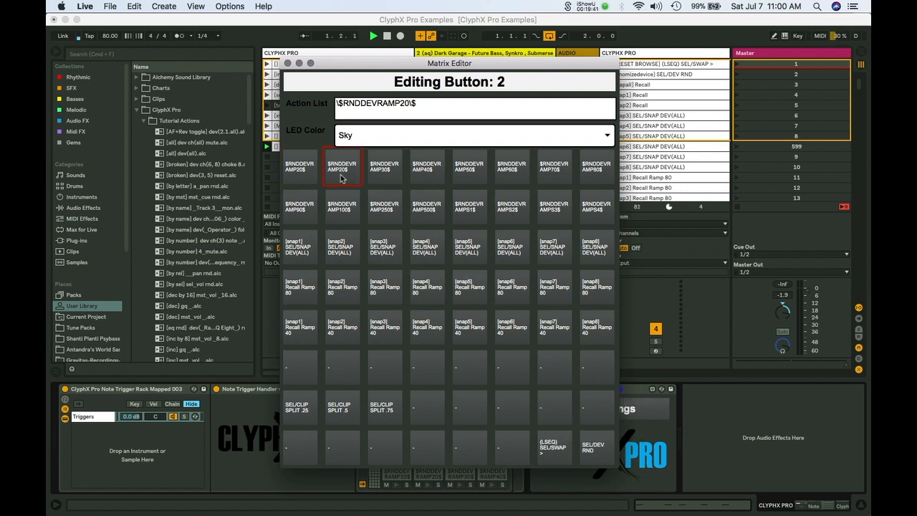
click(393, 181)
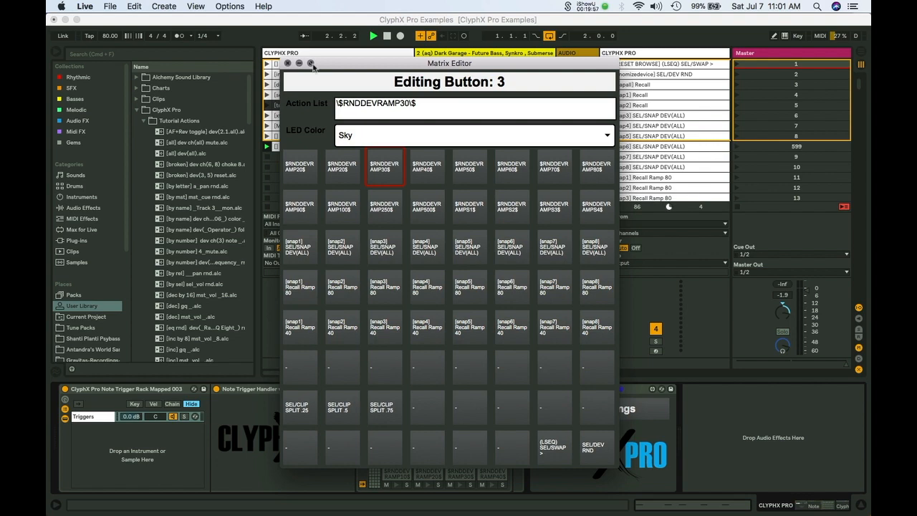
Close the Matrix Editor and select the Dark Garage track.
click(288, 63)
click(430, 55)
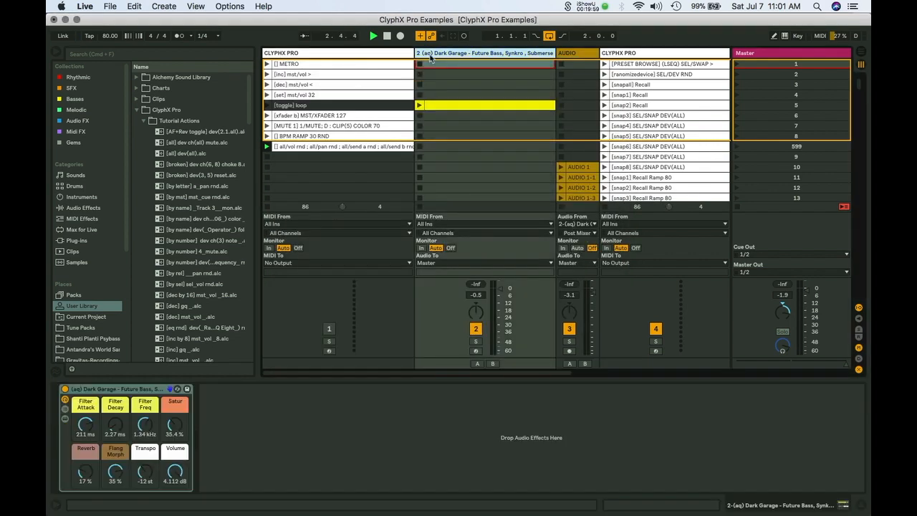